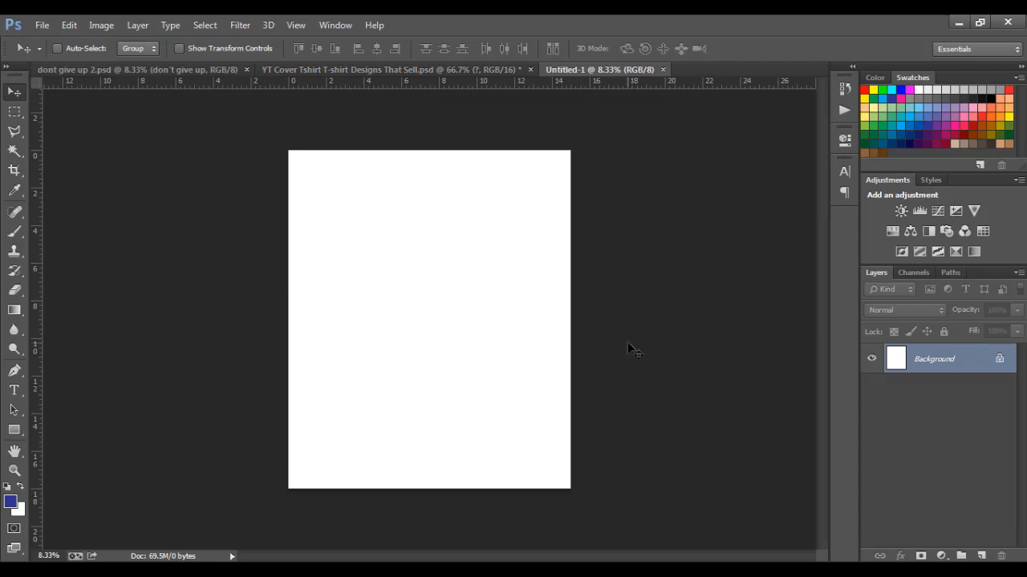
# Convert the locked Background into an ordinary layer named Layer 0
pyautogui.doubleClick(999, 360)
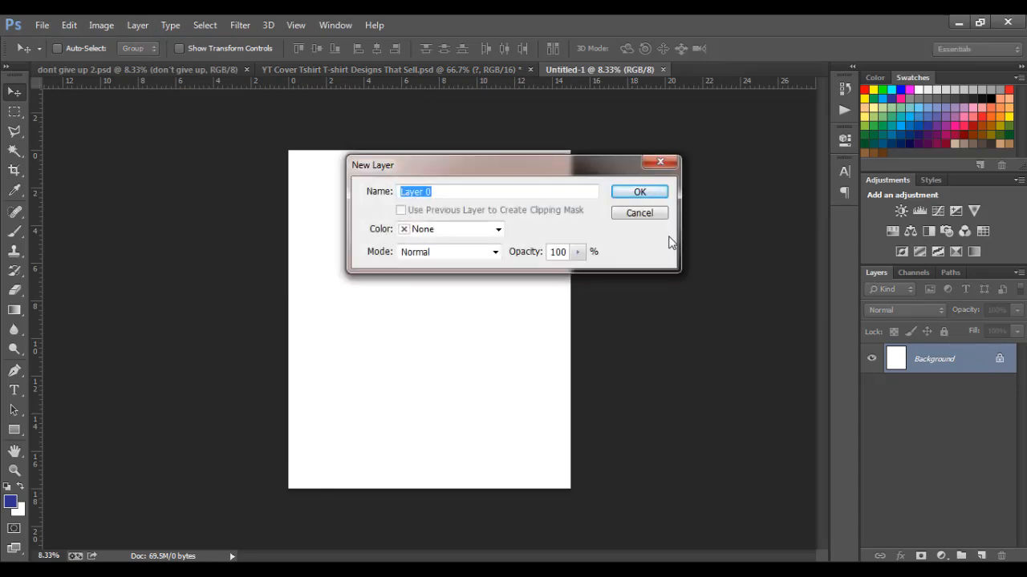
pyautogui.click(648, 192)
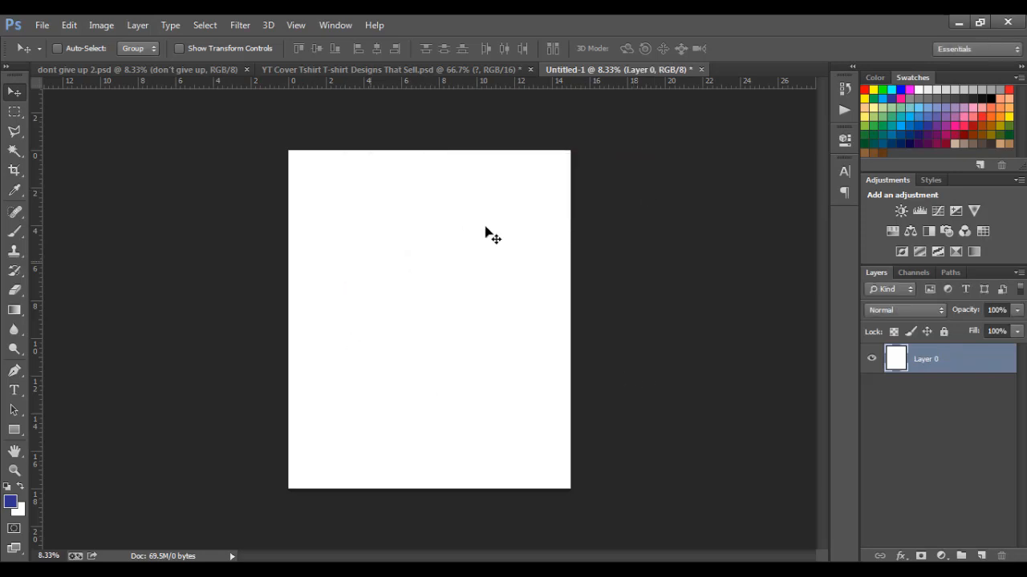
pyautogui.click(872, 360)
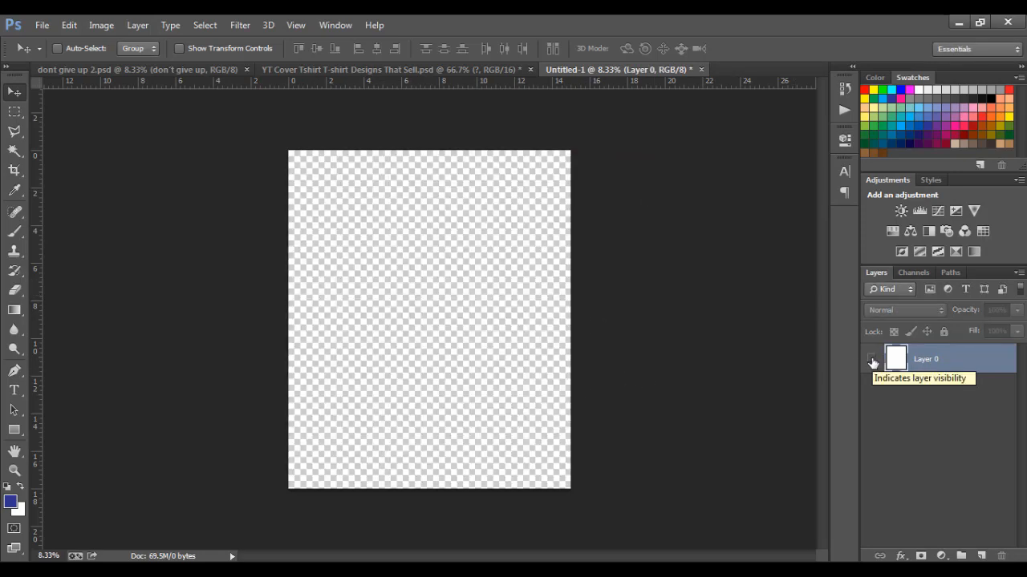
pyautogui.click(872, 361)
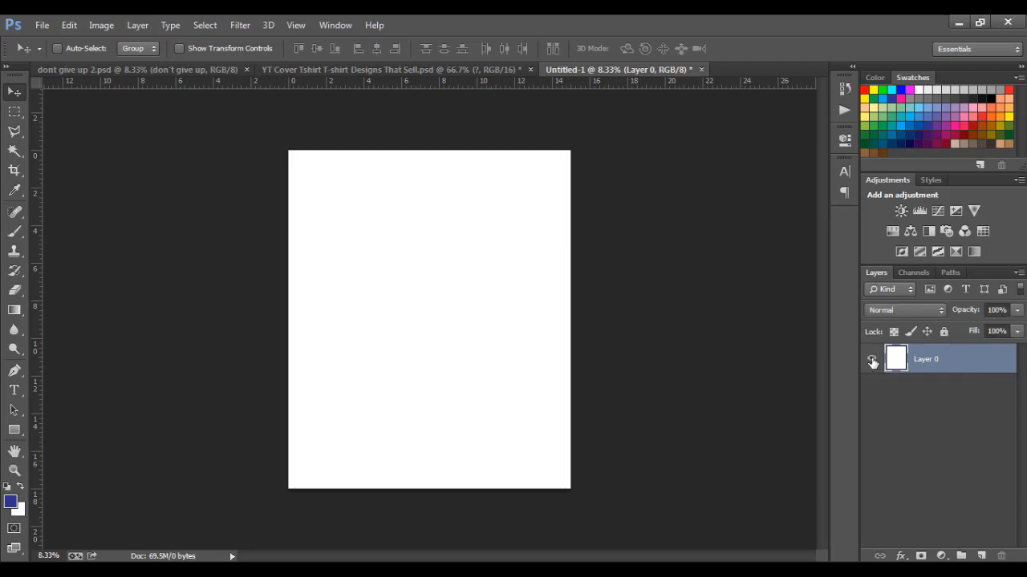
# Set the Type tool's text colour to black (040404)
pyautogui.click(13, 391)
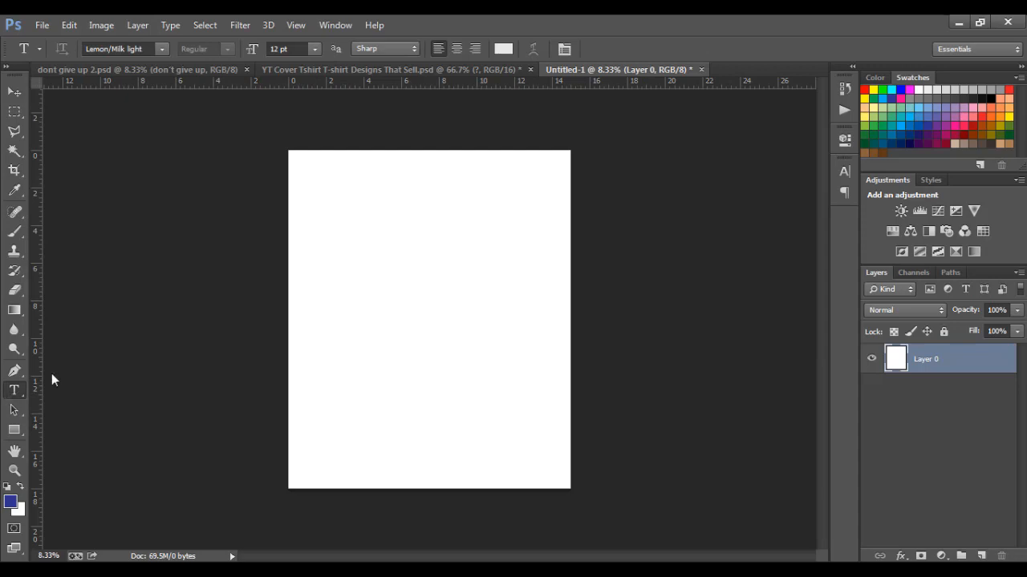
pyautogui.click(502, 48)
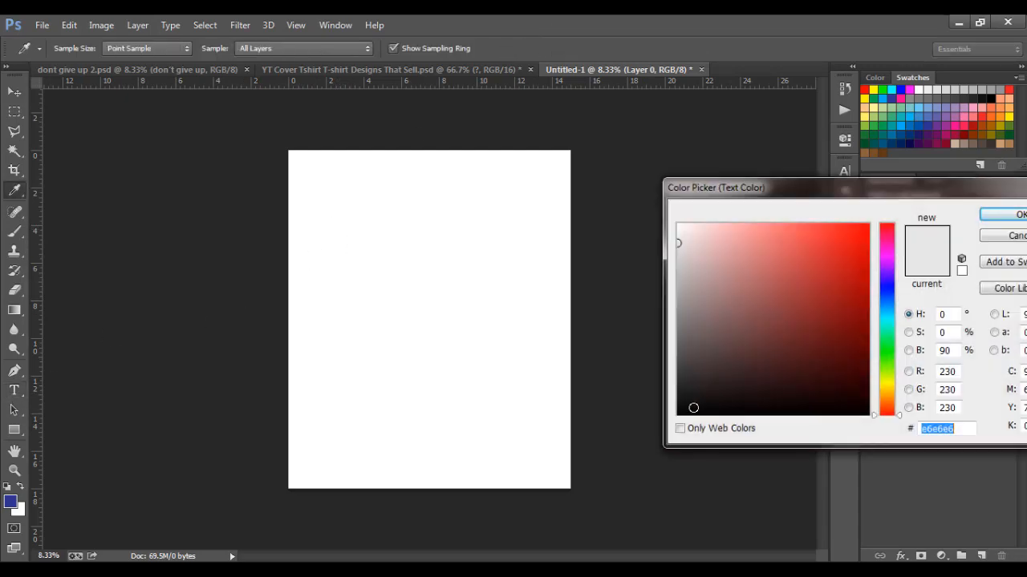
pyautogui.click(678, 413)
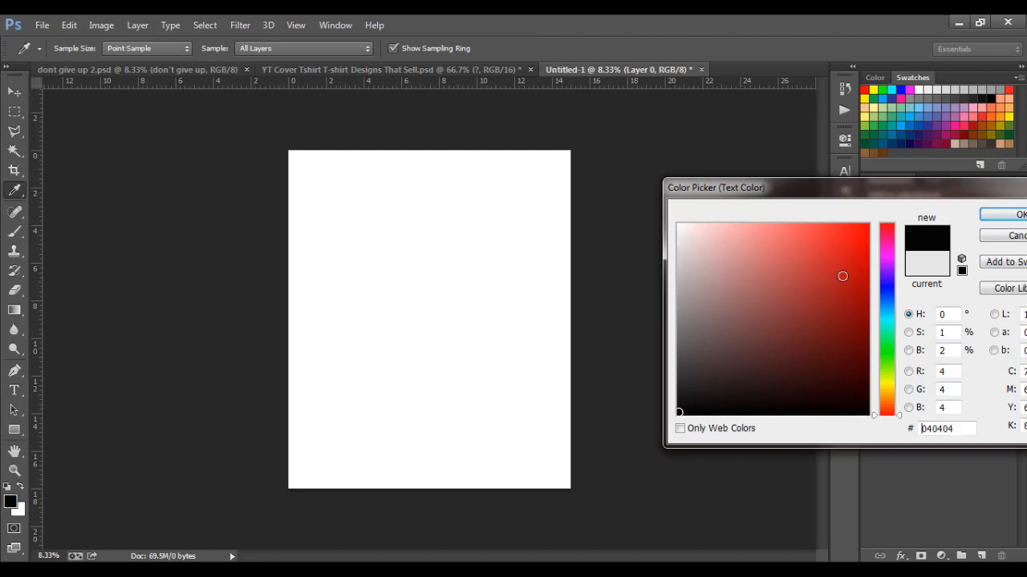
pyautogui.click(993, 217)
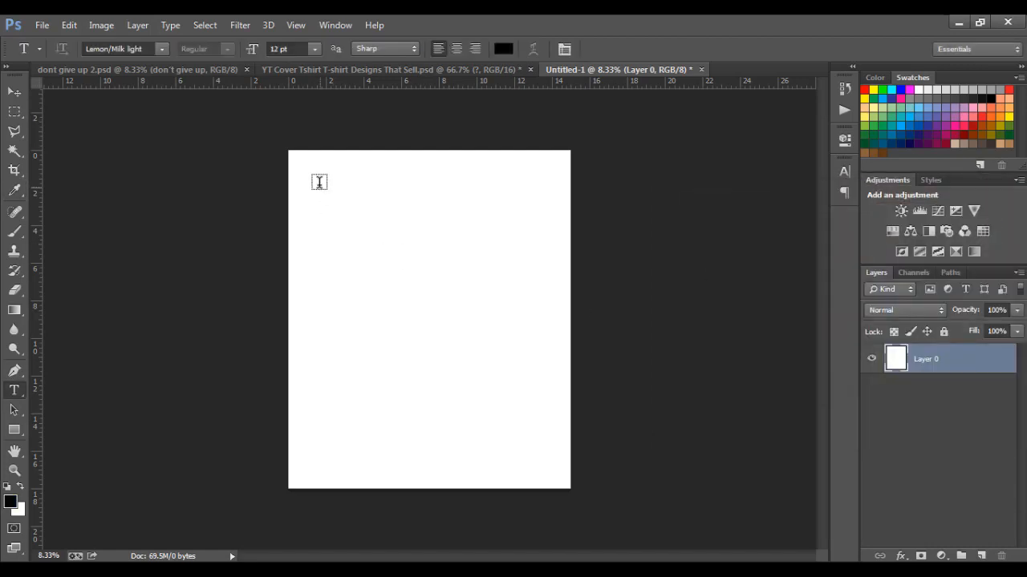
# Type a letter D near the top-left of the page
pyautogui.click(317, 180)
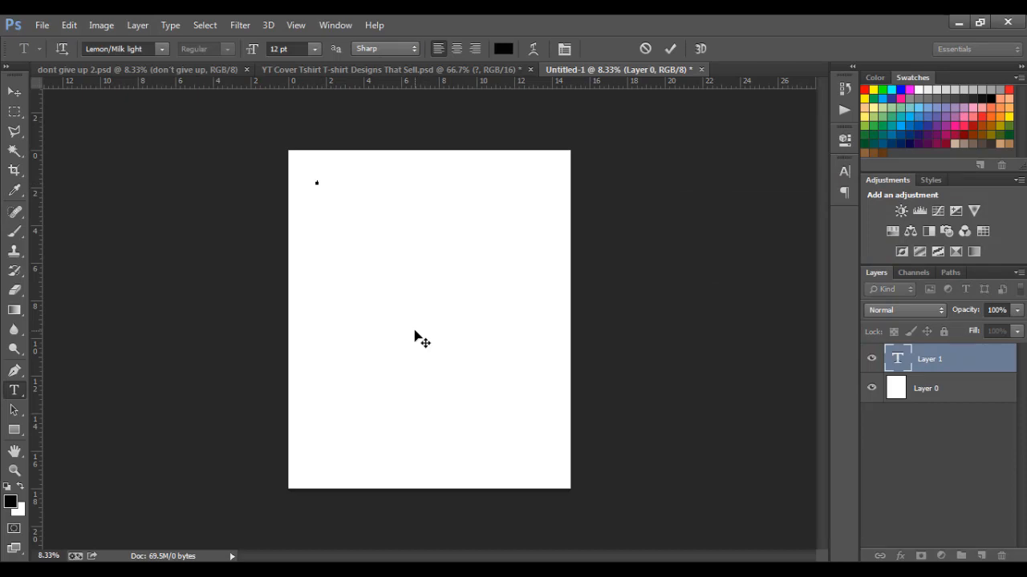
pyautogui.write('D')
pyautogui.click(14, 92)
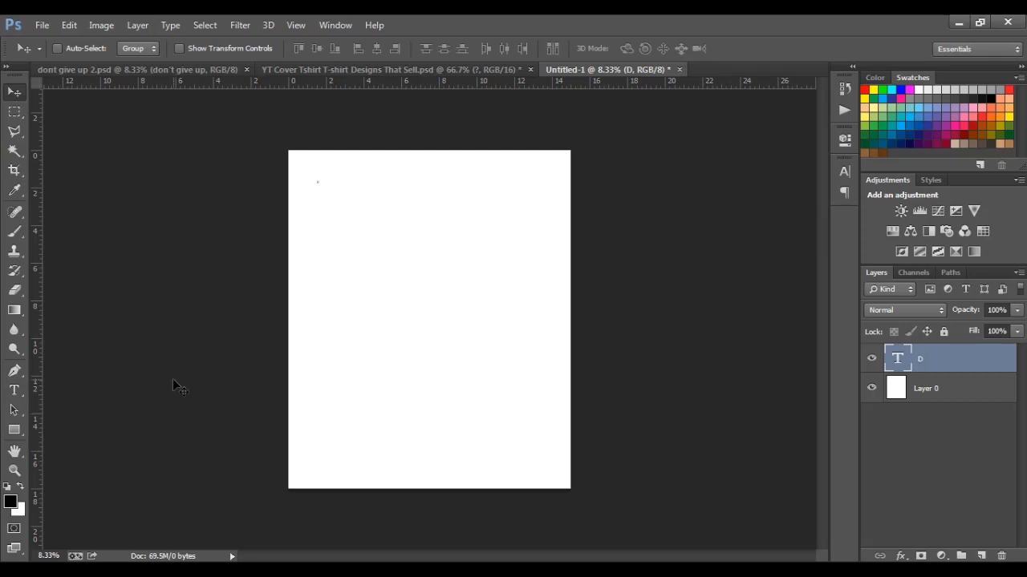
# Scale the D up and position it near the page's top-left corner
pyautogui.hotkey('ctrl', 't')
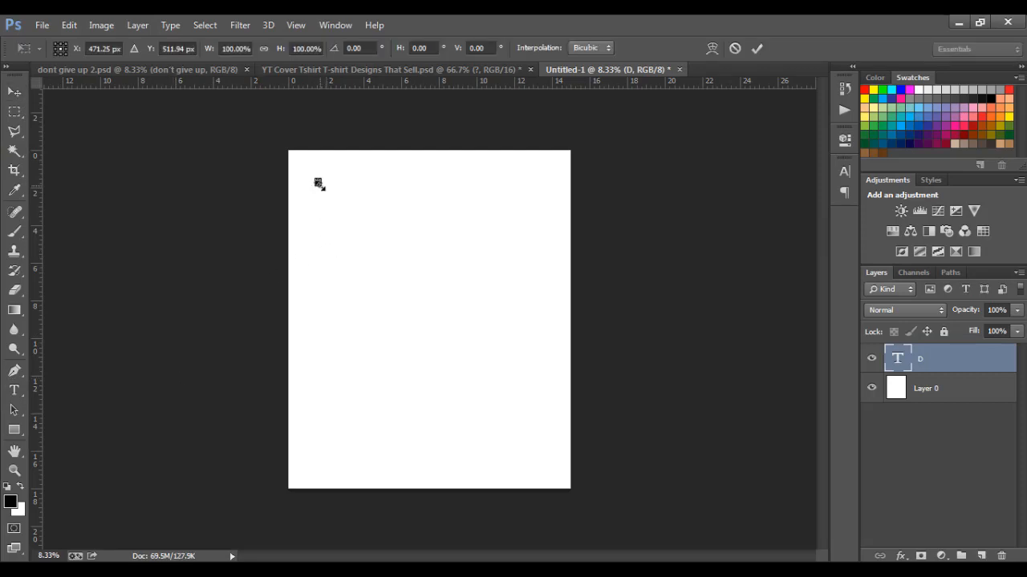
pyautogui.moveTo(319, 184); pyautogui.dragTo(377, 238)
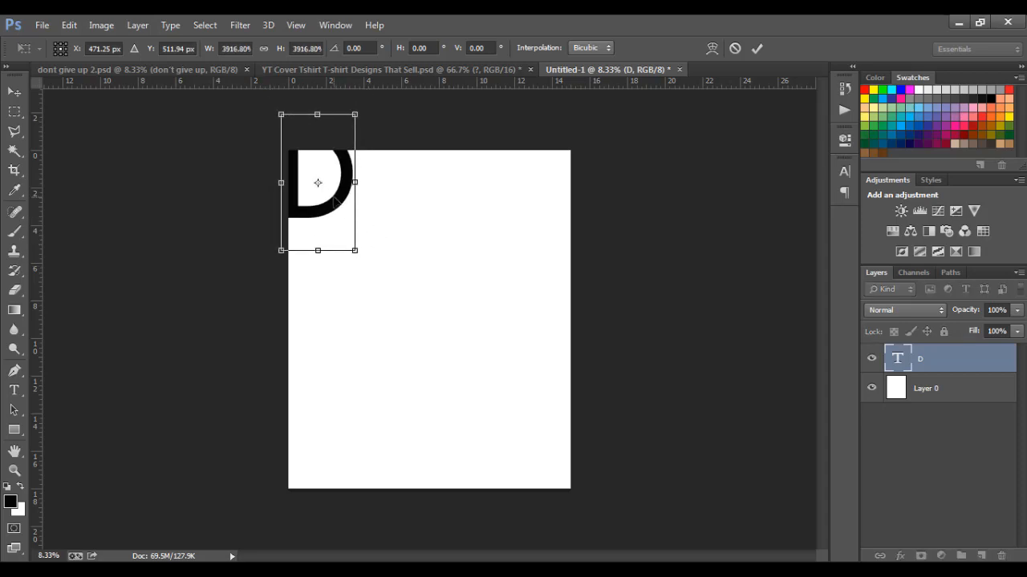
pyautogui.moveTo(339, 204); pyautogui.dragTo(365, 246)
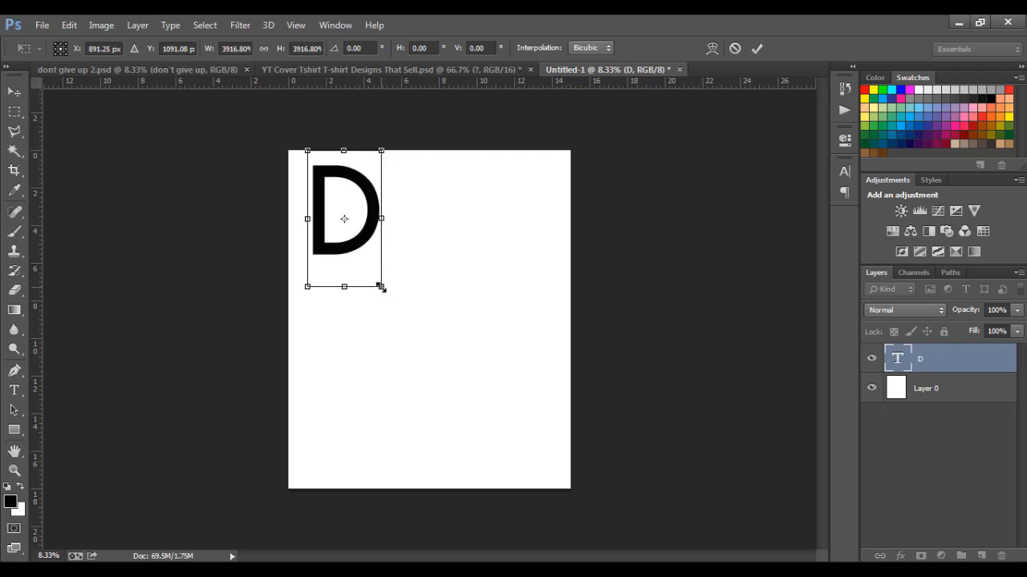
pyautogui.moveTo(380, 287); pyautogui.dragTo(373, 277)
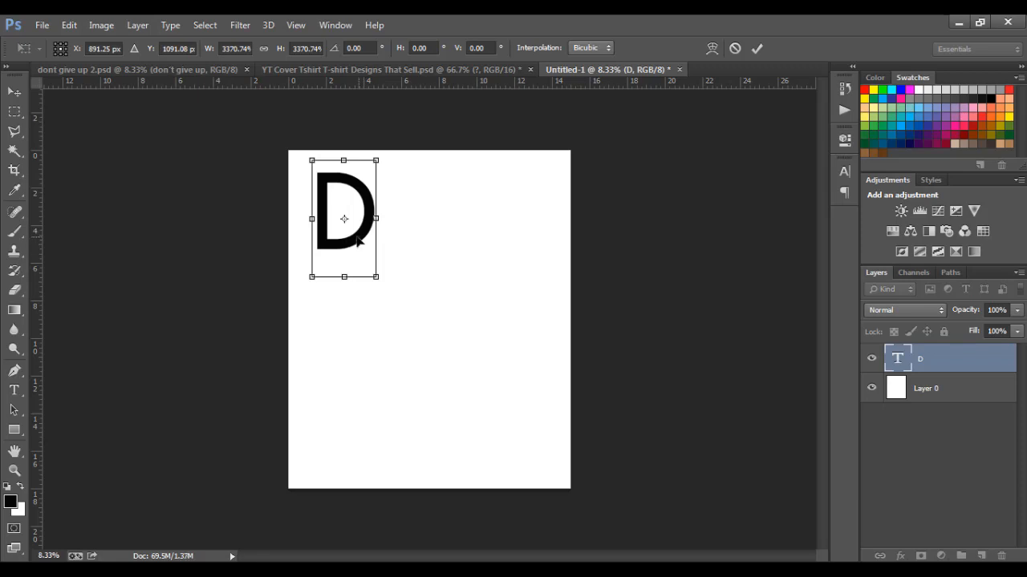
pyautogui.moveTo(361, 241); pyautogui.dragTo(340, 243)
pyautogui.press('Return')
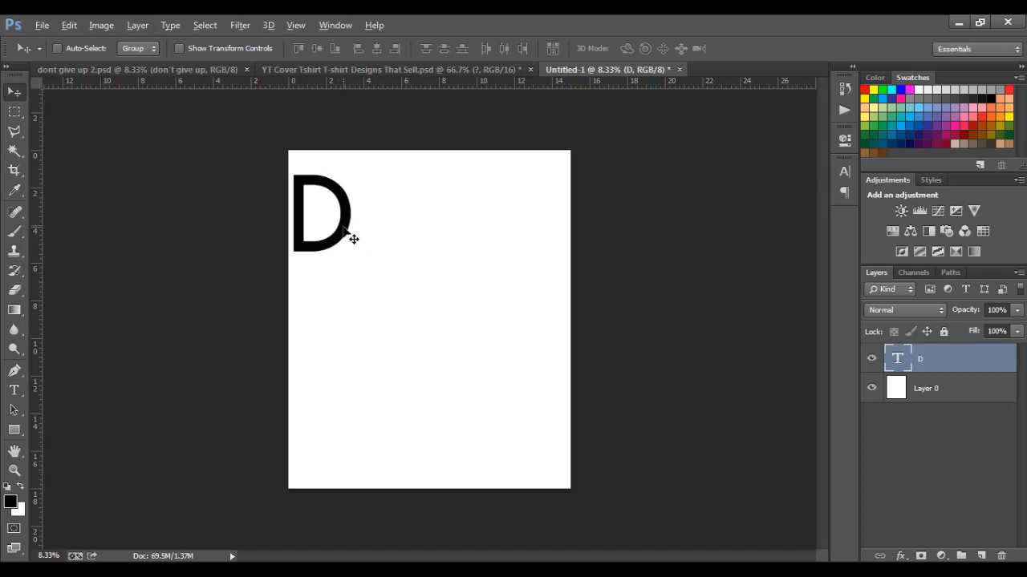
# Alt-drag a copy of the D directly below the original
pyautogui.press('alt')
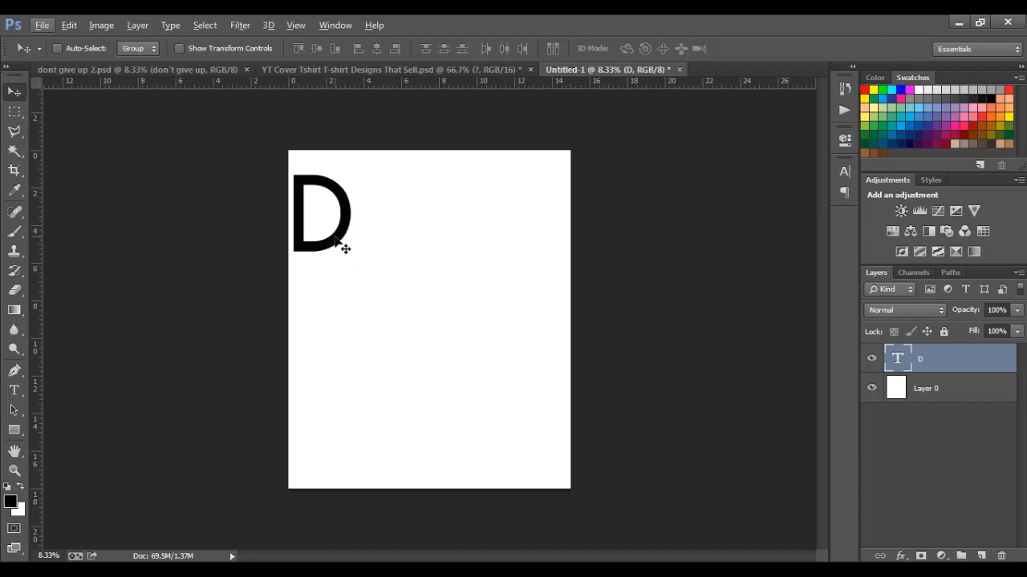
pyautogui.press('alt')
pyautogui.moveTo(337, 241); pyautogui.dragTo(337, 322)
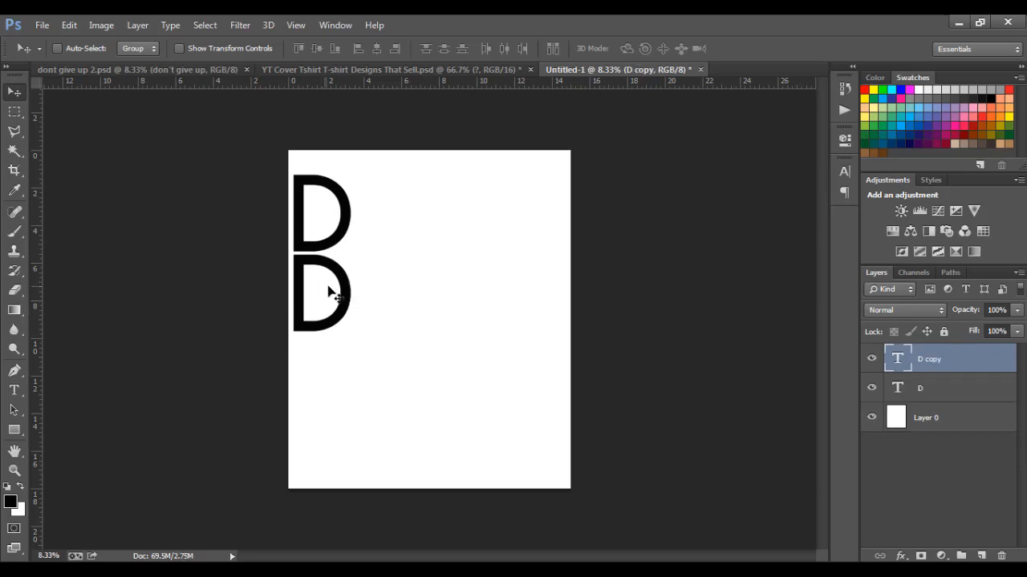
# Retype the lower D copy as WINNER and Alt-drag a duplicate beneath it
pyautogui.click(14, 390)
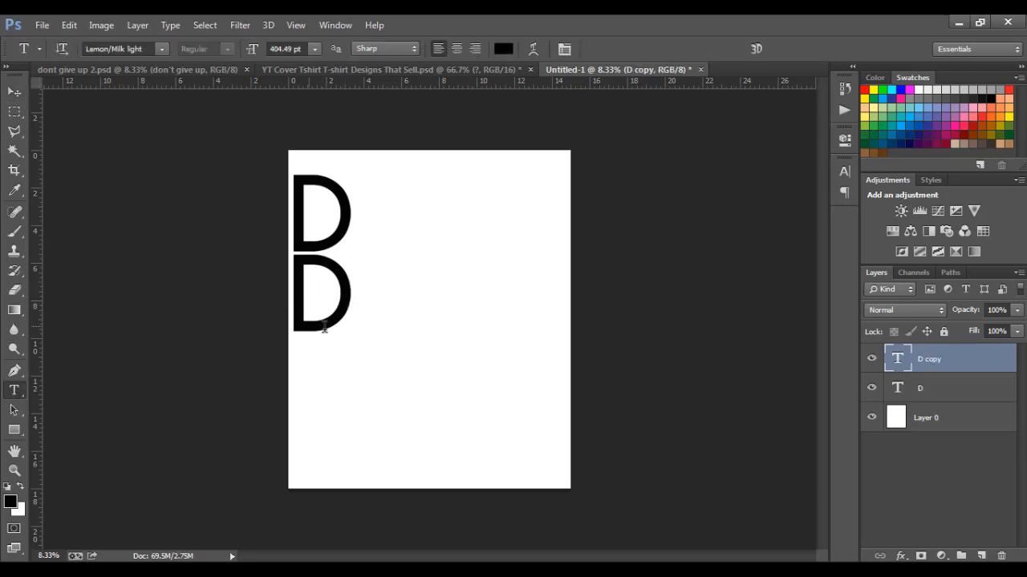
pyautogui.click(323, 311)
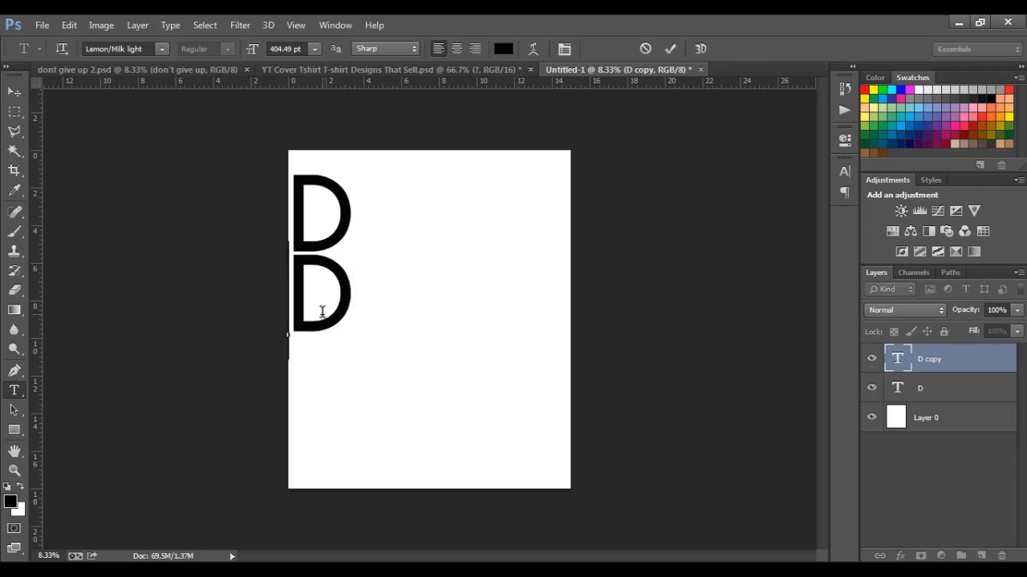
pyautogui.press('BackSpace')
pyautogui.write('WIN')
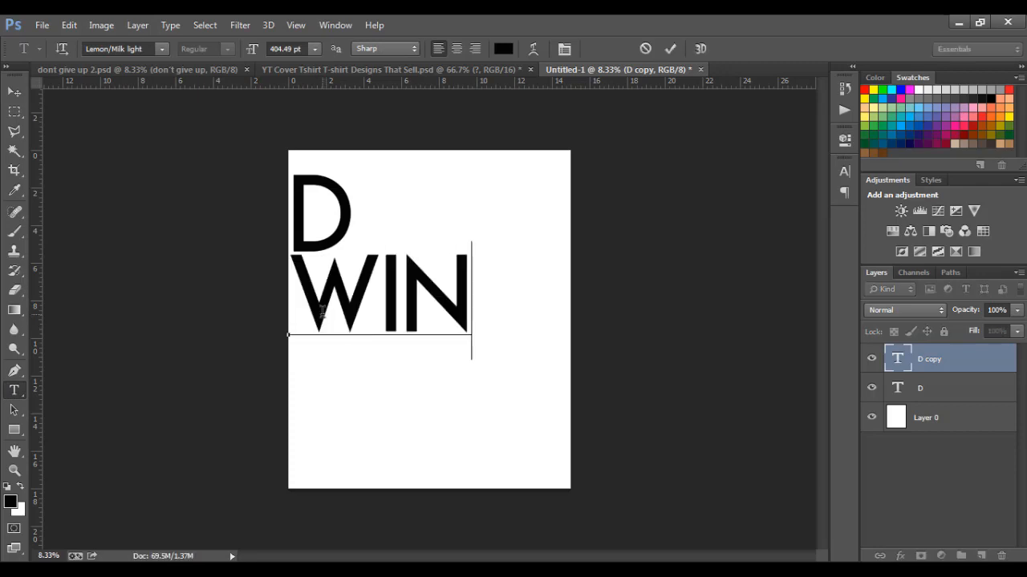
pyautogui.write('NER')
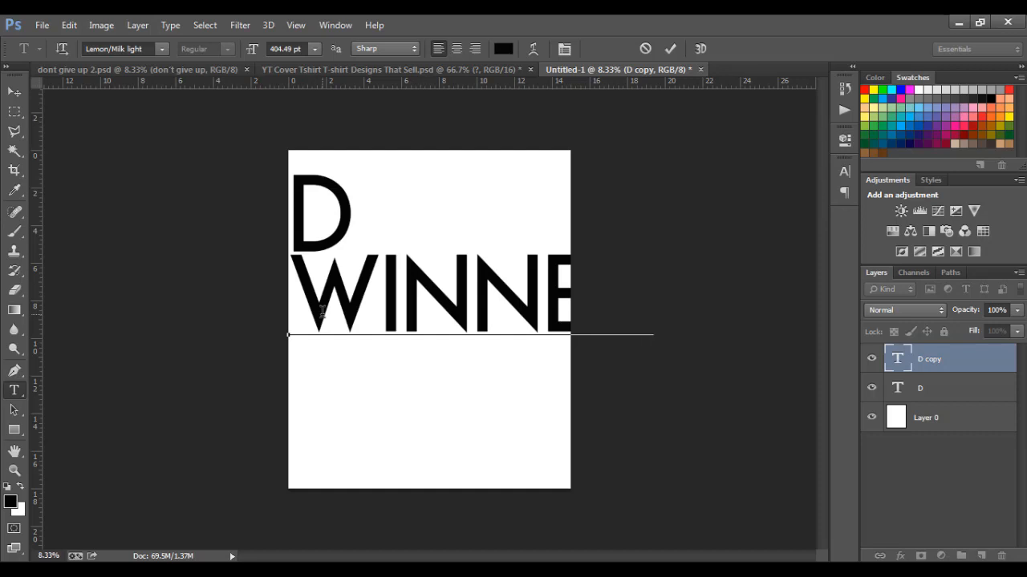
pyautogui.click(11, 95)
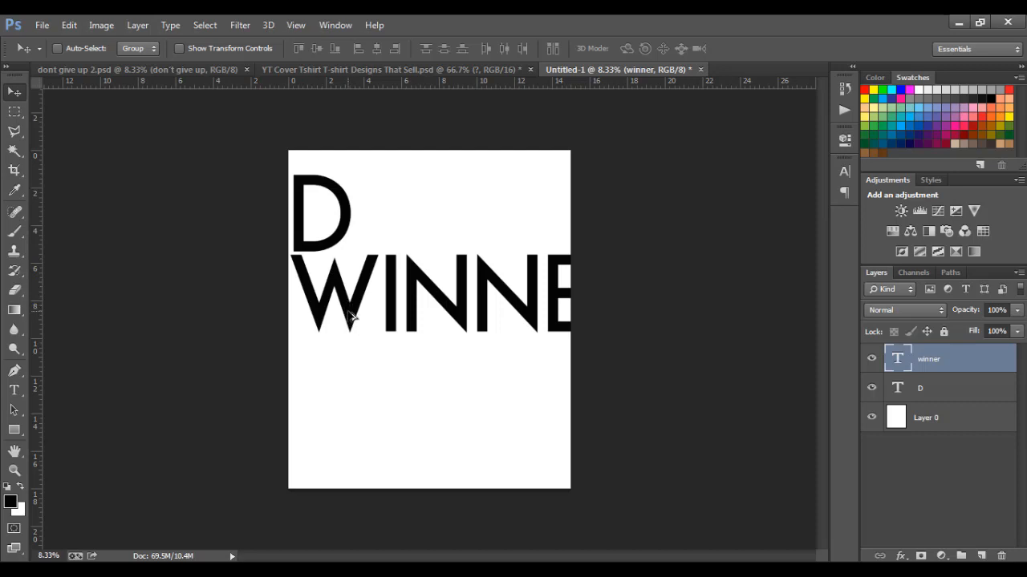
pyautogui.moveTo(350, 315); pyautogui.dragTo(347, 395)
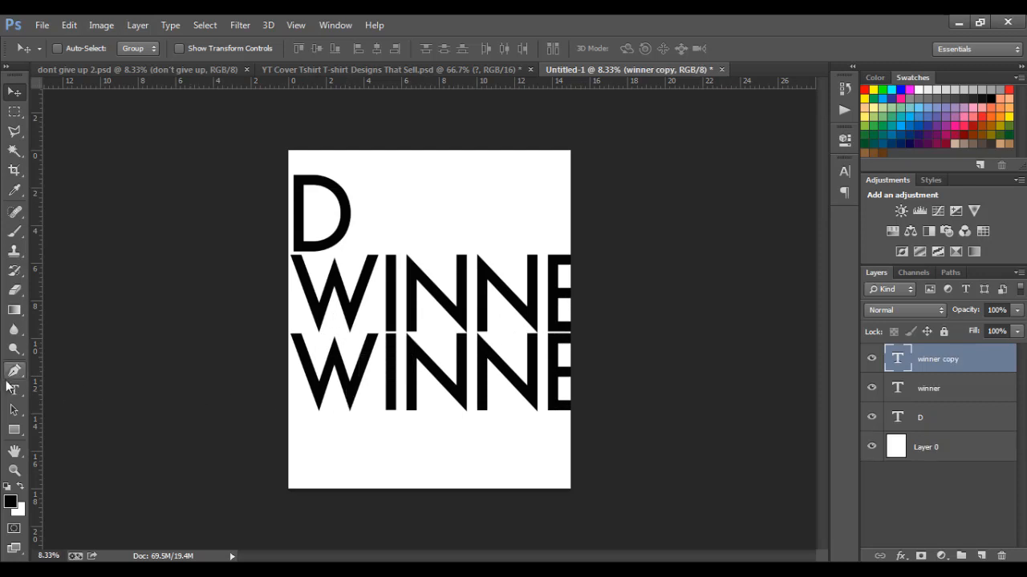
# Replace the WINNER copy's text with NEVER and Alt-drag a duplicate below it
pyautogui.click(13, 390)
pyautogui.click(371, 377)
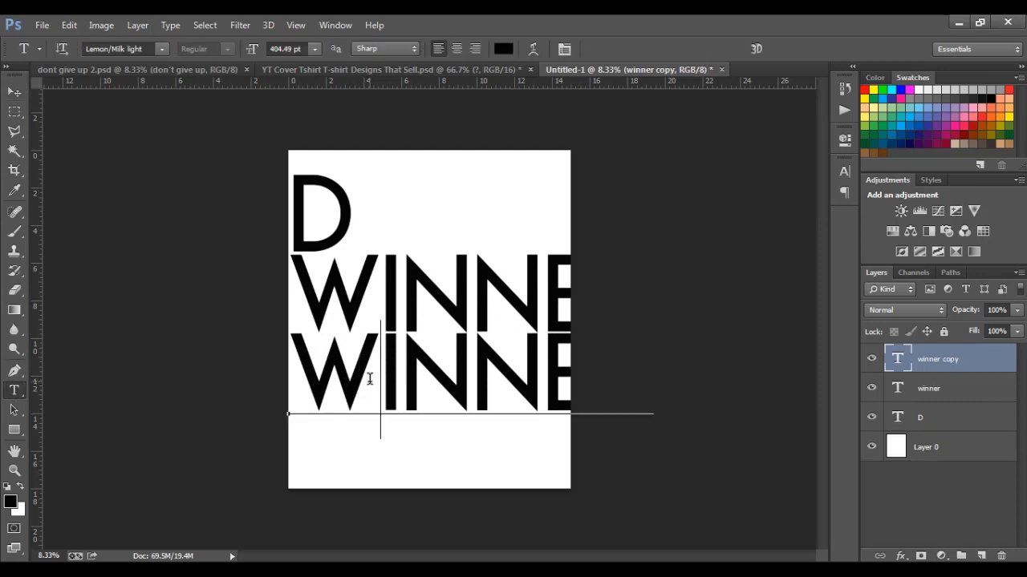
pyautogui.hotkey('ctrl', 'a')
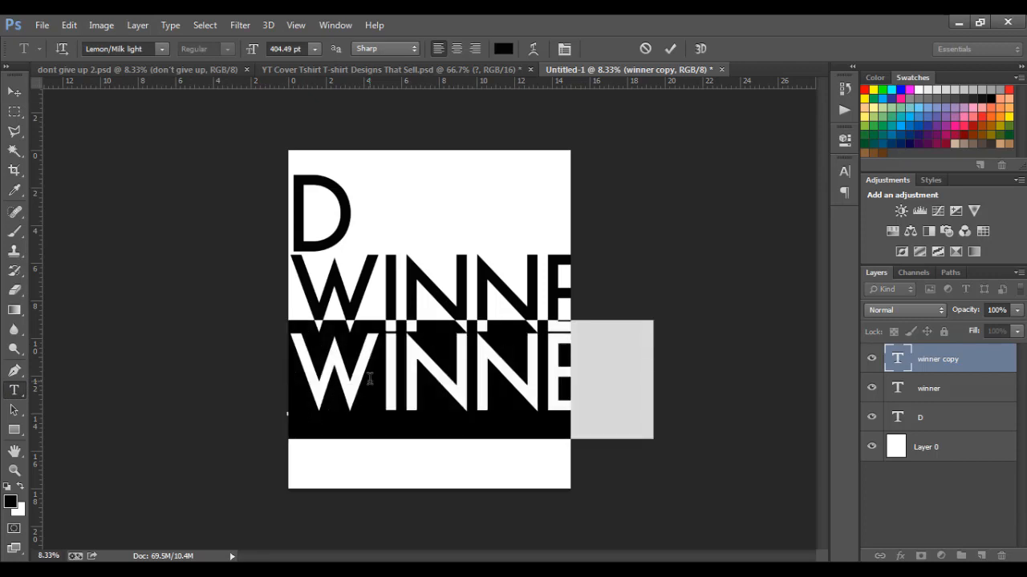
pyautogui.press('BackSpace')
pyautogui.write('NEVER')
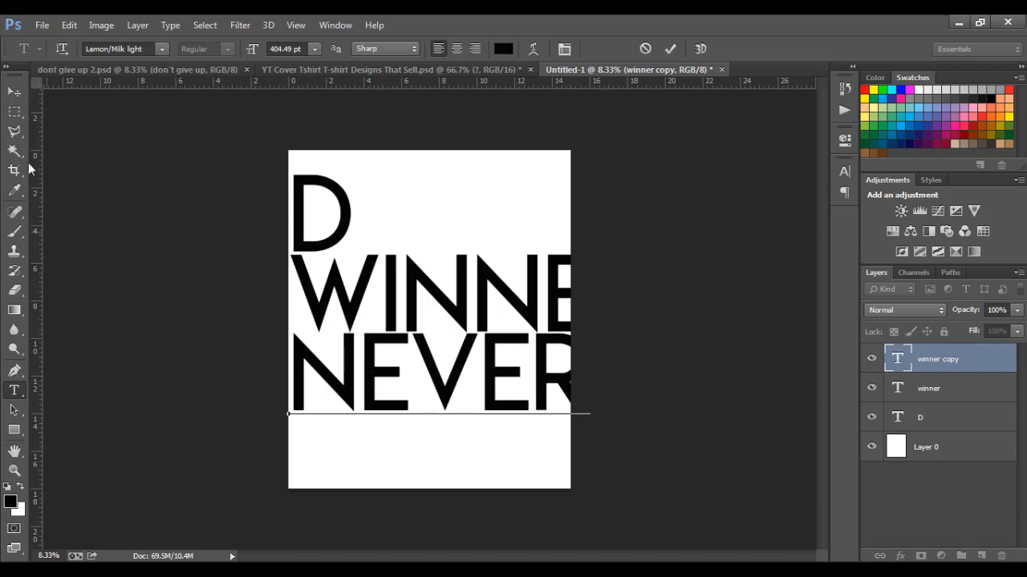
pyautogui.click(18, 97)
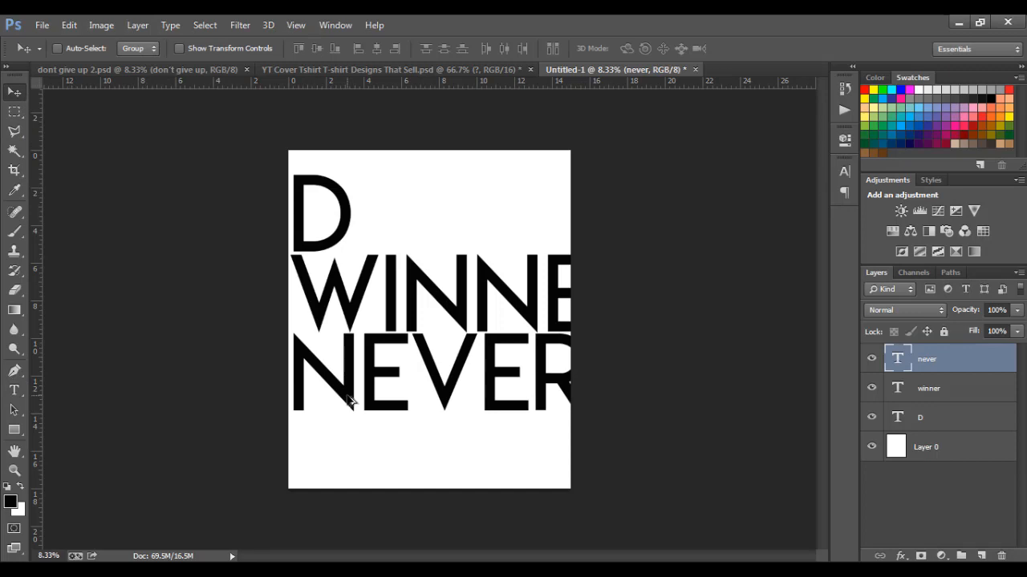
pyautogui.moveTo(349, 401); pyautogui.dragTo(346, 481)
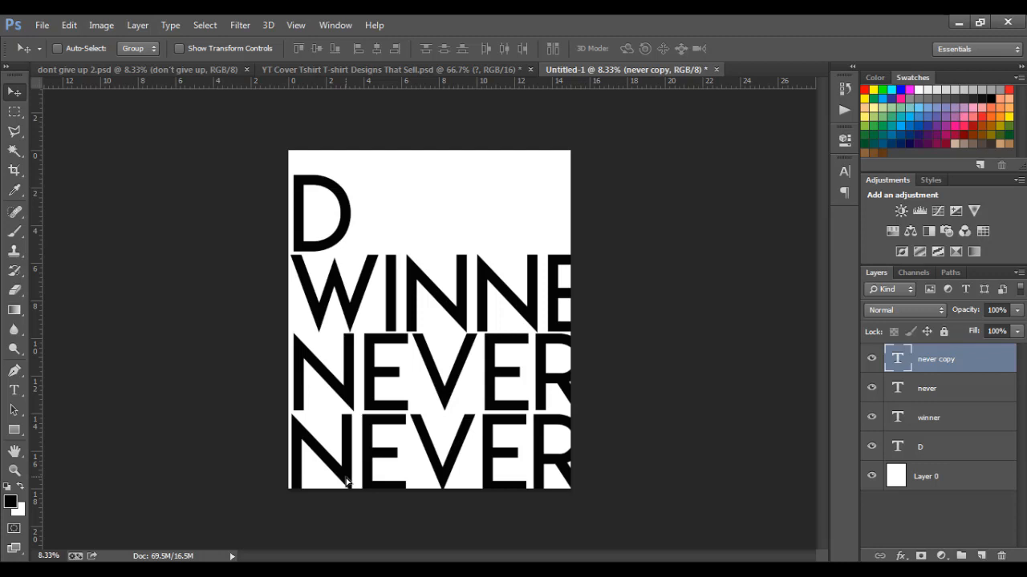
# Replace the bottom NEVER copy's text with QUITS and commit it
pyautogui.click(12, 395)
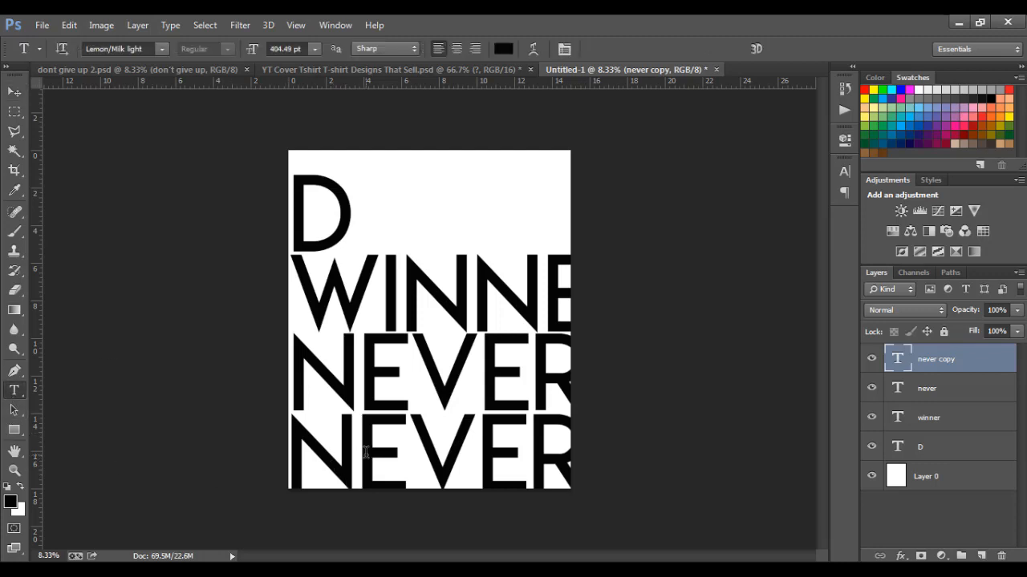
pyautogui.click(365, 454)
pyautogui.hotkey('ctrl', 'a')
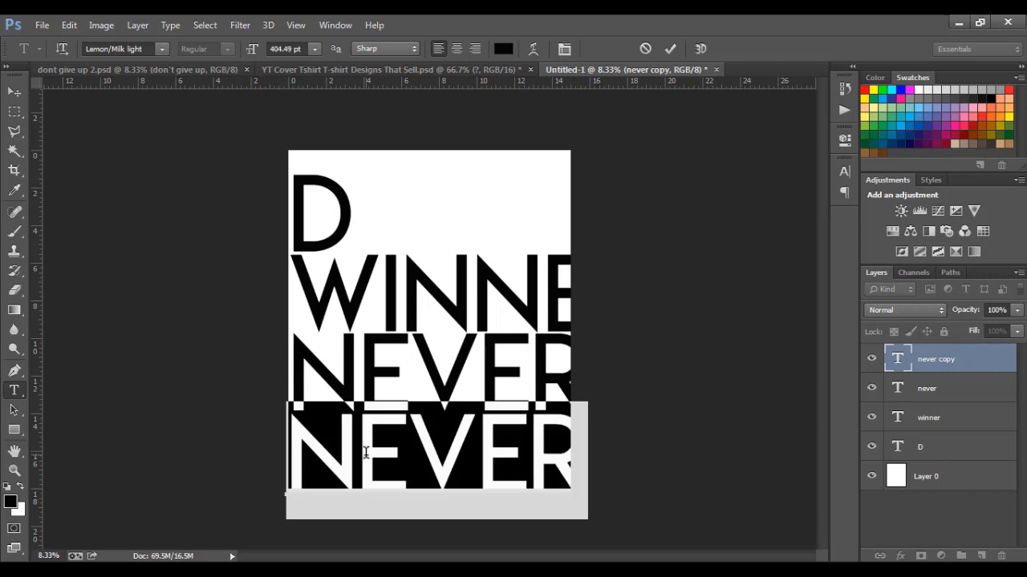
pyautogui.write('Q')
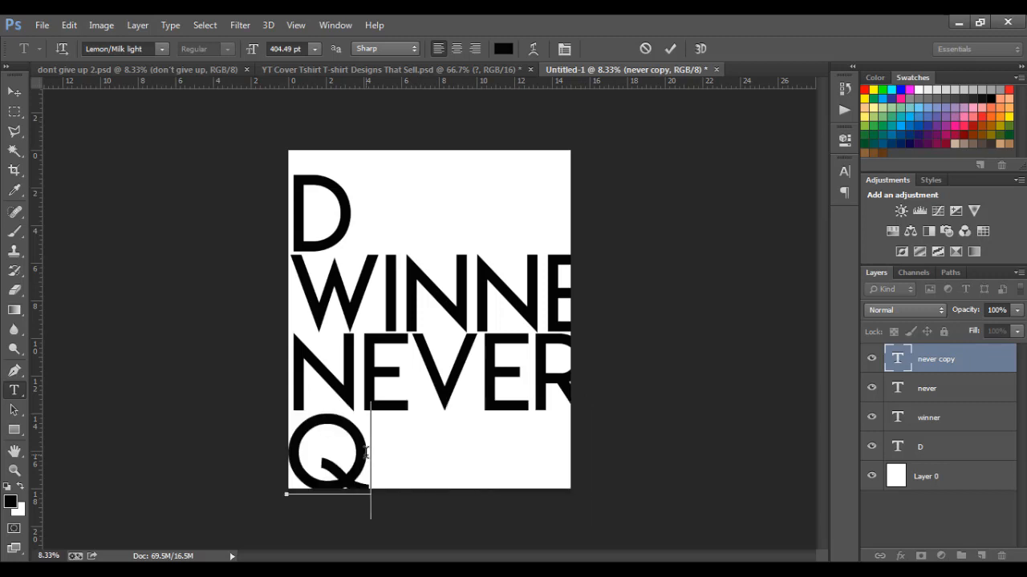
pyautogui.write('UITS')
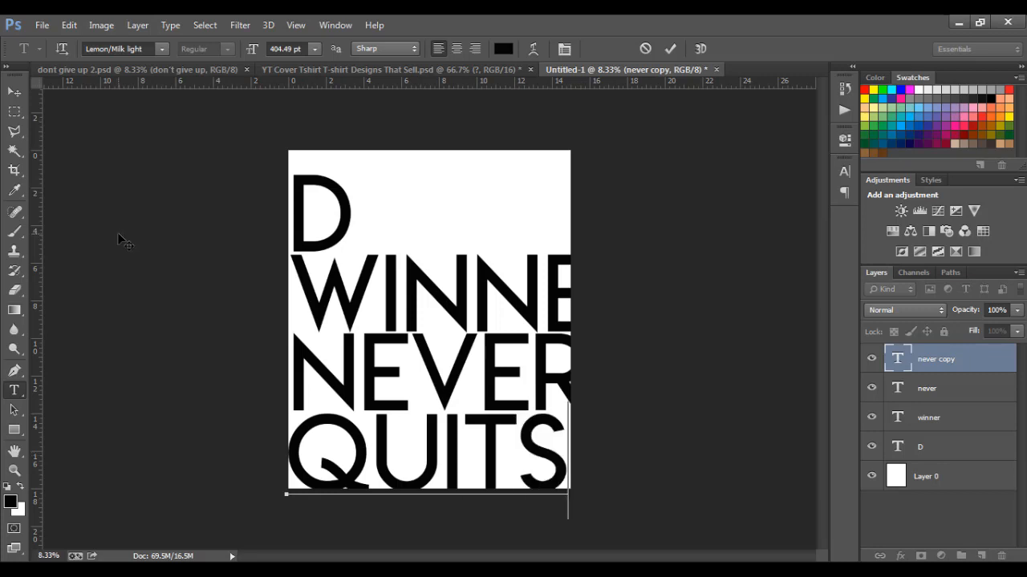
pyautogui.click(14, 95)
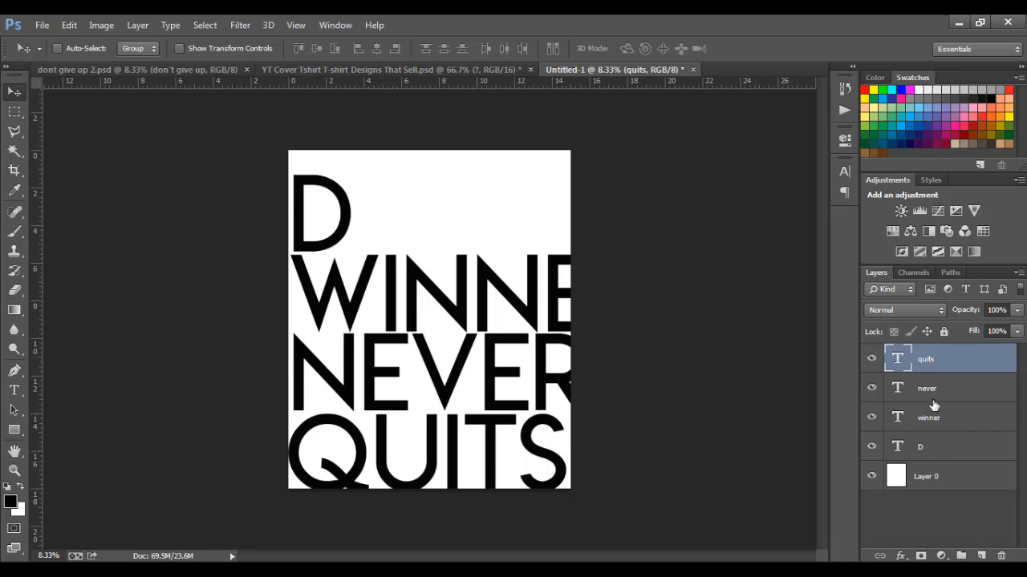
# Select the quits, never, winner and D layers and group them as Group 1
pyautogui.keyDown('ctrl'); pyautogui.click(951, 363); pyautogui.keyUp('ctrl')
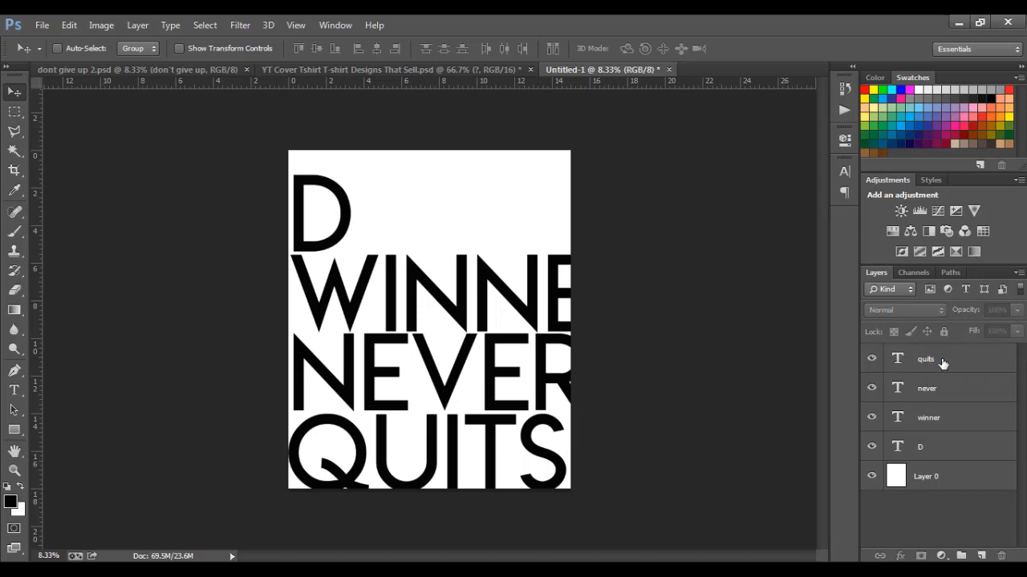
pyautogui.click(930, 360)
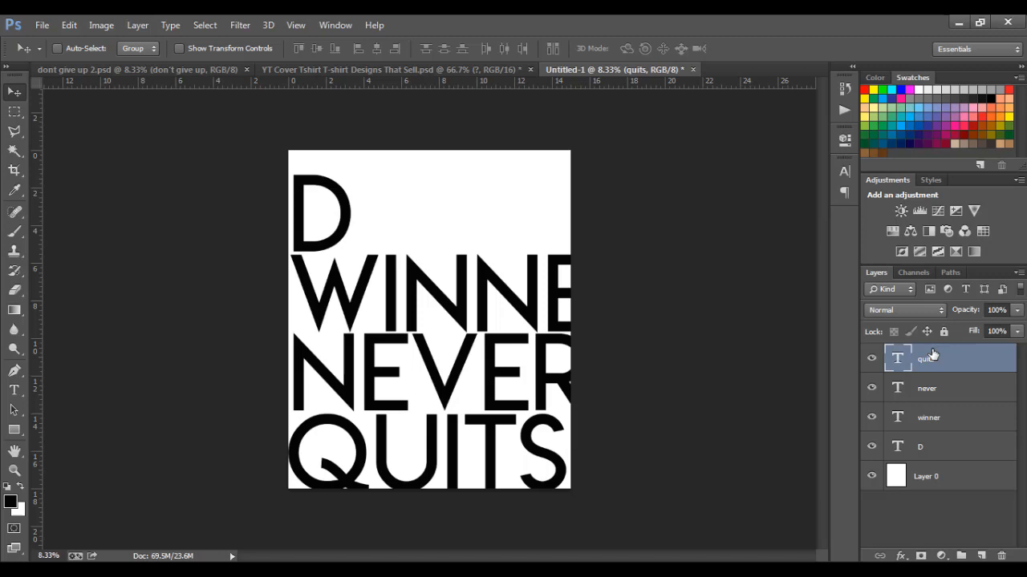
pyautogui.keyDown('ctrl'); pyautogui.click(936, 399); pyautogui.keyUp('ctrl')
pyautogui.keyDown('ctrl'); pyautogui.click(939, 418); pyautogui.keyUp('ctrl')
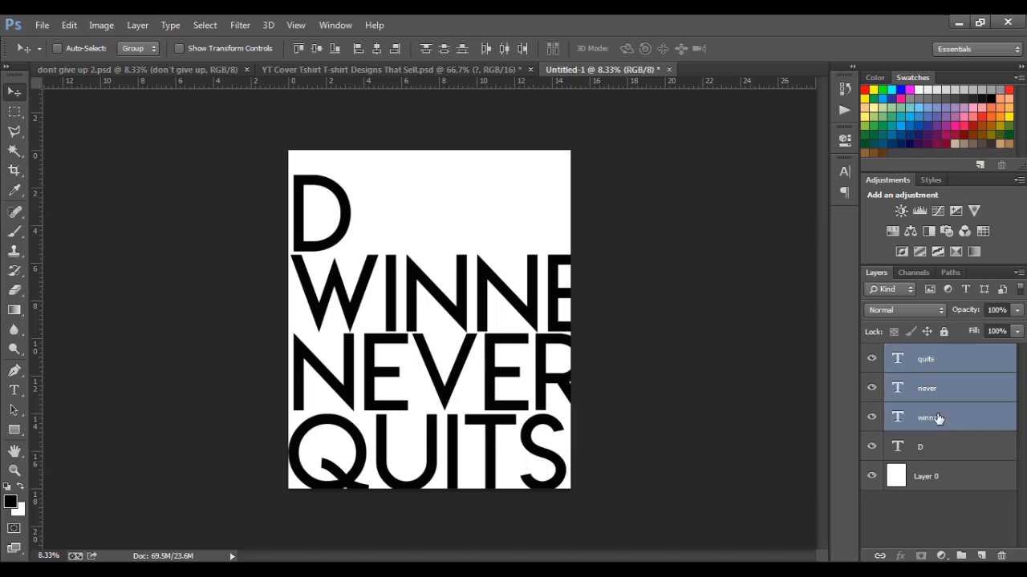
pyautogui.keyDown('ctrl'); pyautogui.click(937, 455); pyautogui.keyUp('ctrl')
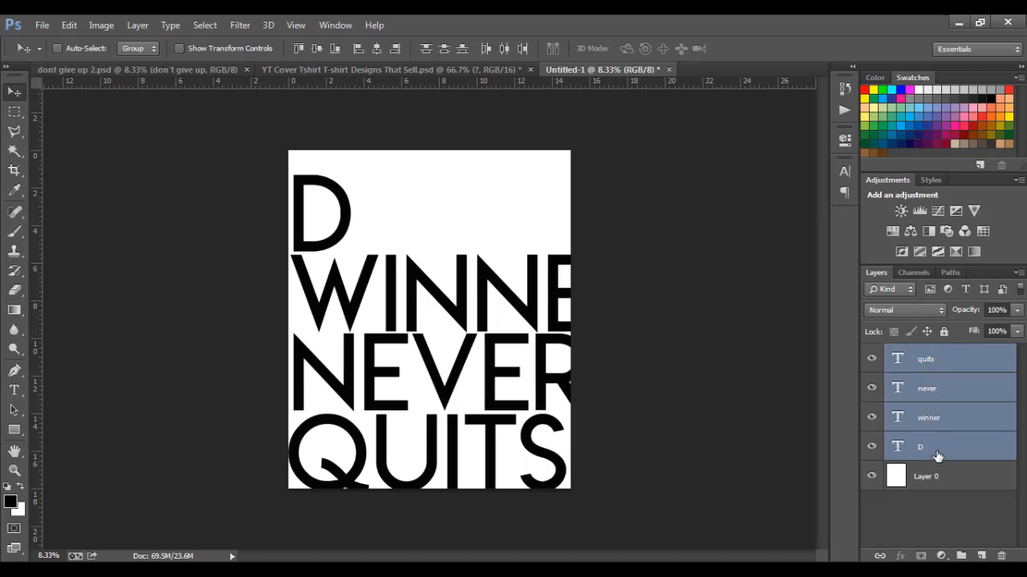
pyautogui.hotkey('ctrl', 'g')
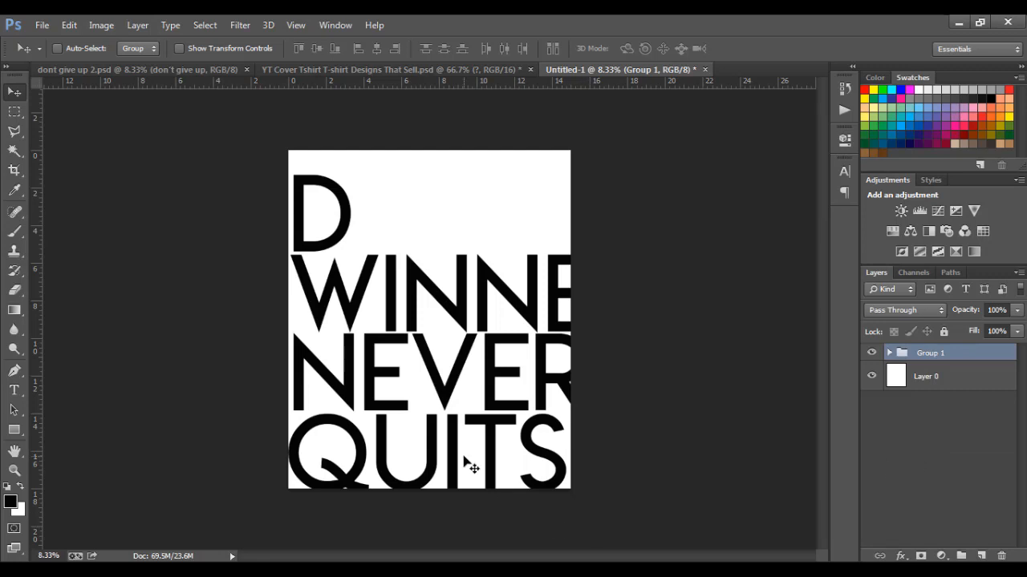
# Shrink Group 1 to about 81% and shift it up-left so WINNER fits the page
pyautogui.hotkey('ctrl', 't')
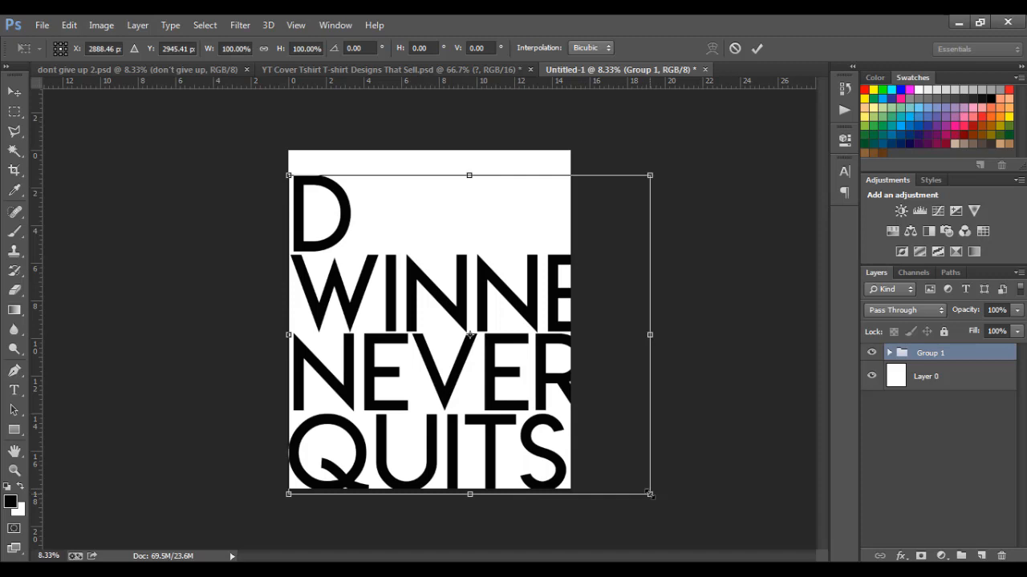
pyautogui.moveTo(650, 494); pyautogui.dragTo(601, 479)
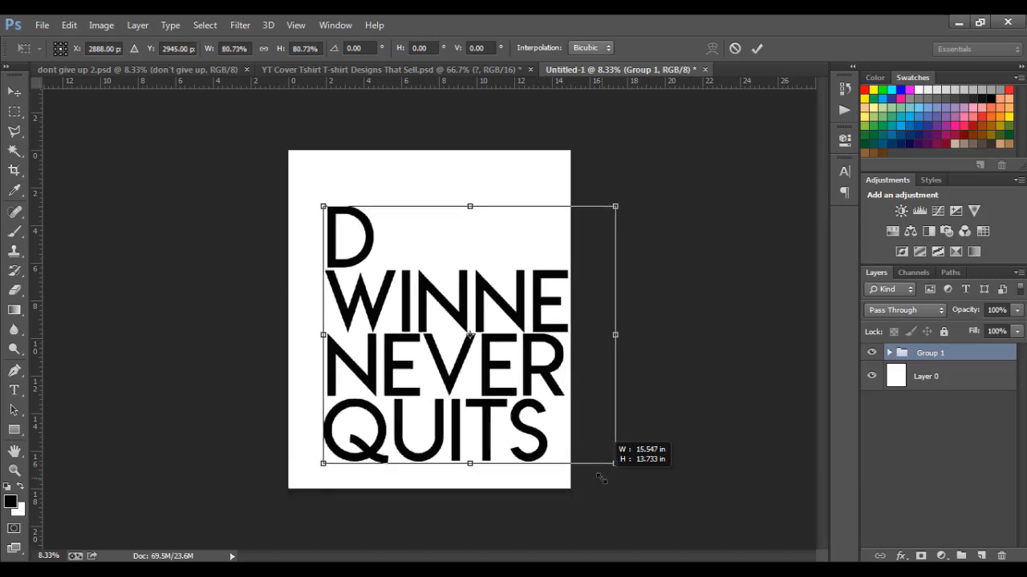
pyautogui.moveTo(601, 478); pyautogui.dragTo(601, 479)
pyautogui.press('Return')
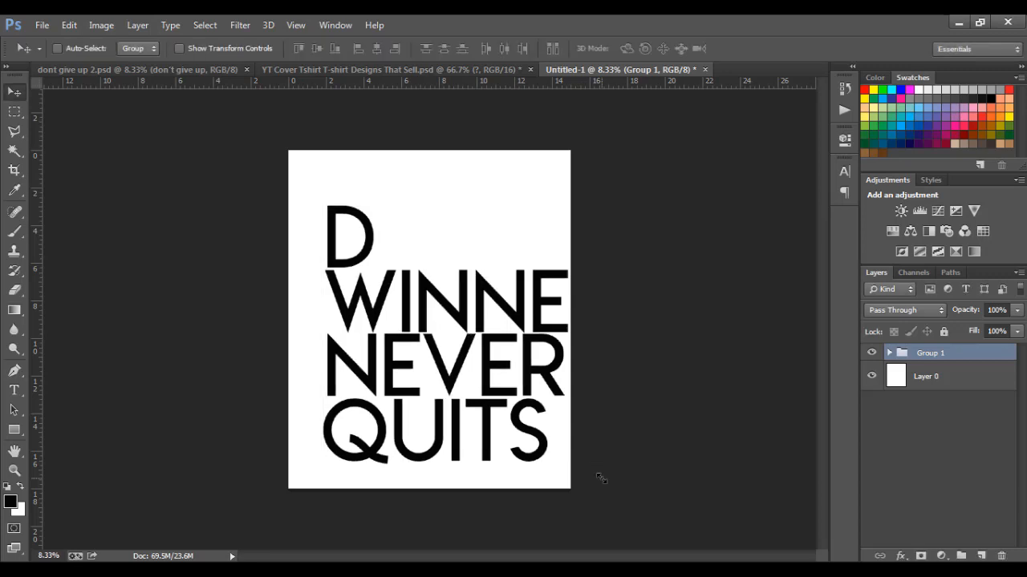
pyautogui.moveTo(487, 406); pyautogui.dragTo(443, 386)
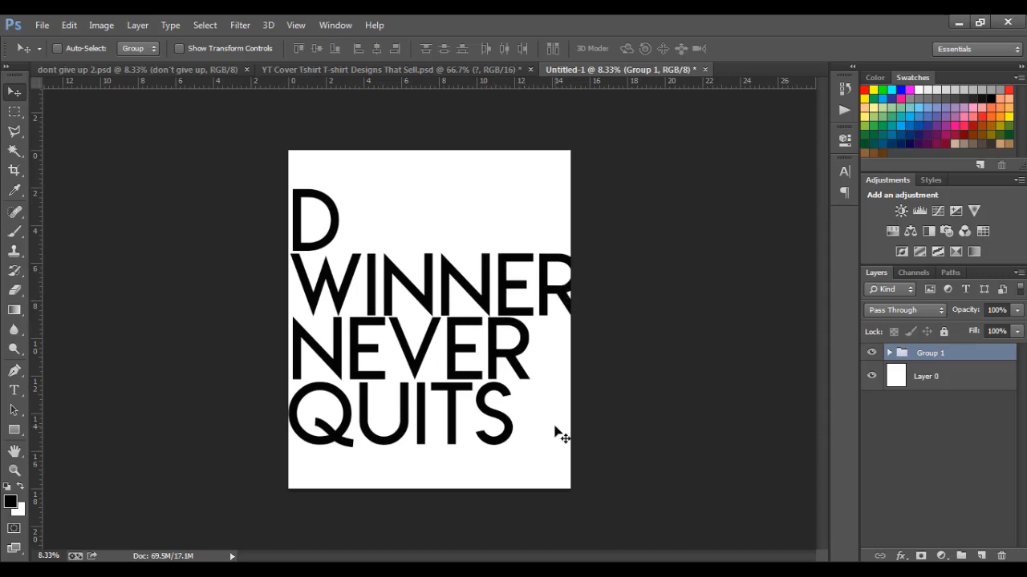
pyautogui.hotkey('ctrl', 't')
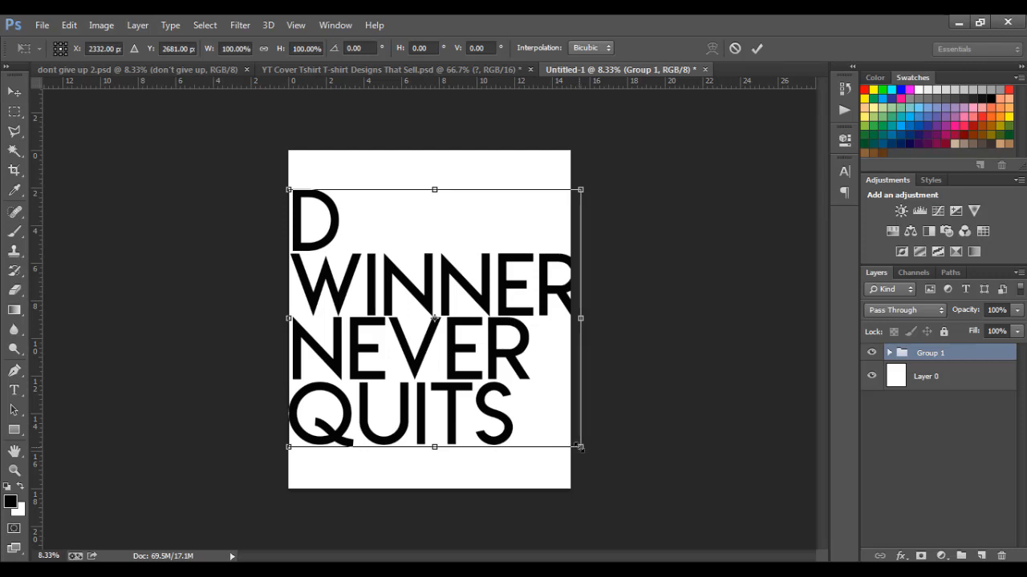
pyautogui.moveTo(580, 447); pyautogui.dragTo(552, 433)
pyautogui.press('Return')
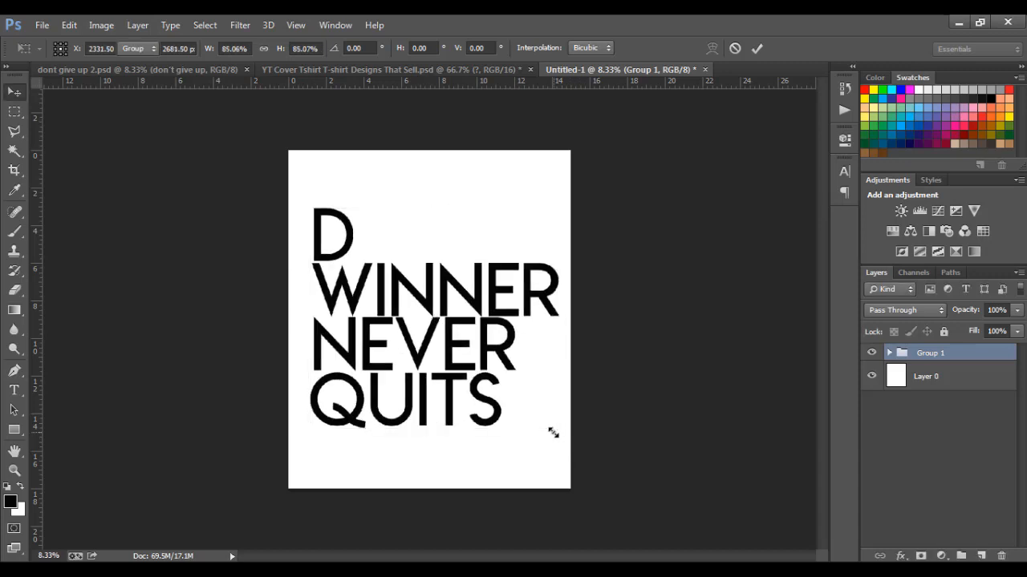
pyautogui.moveTo(465, 352); pyautogui.dragTo(445, 345)
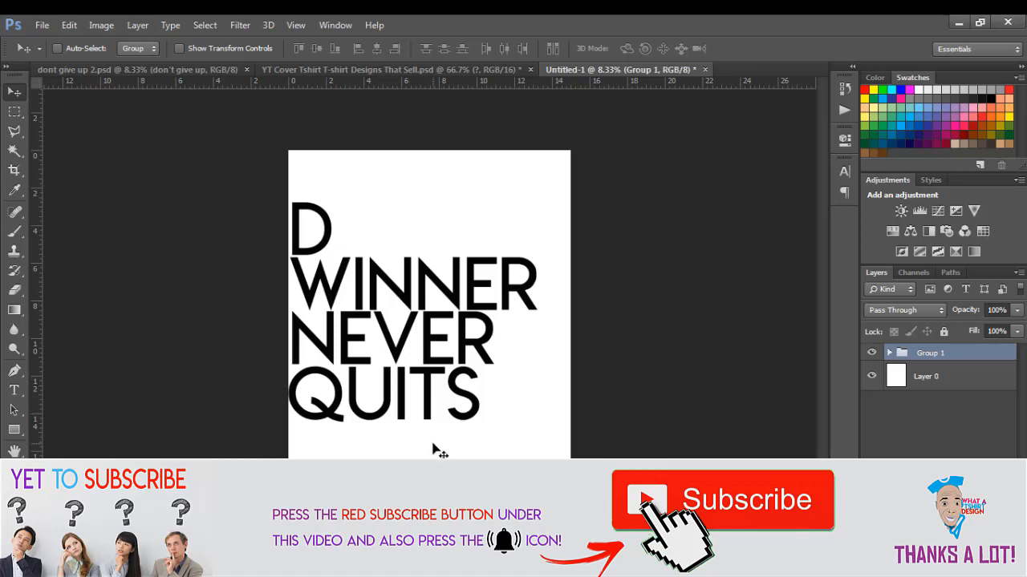
# Draw a thin black rectangle bar above the D
pyautogui.click(14, 431)
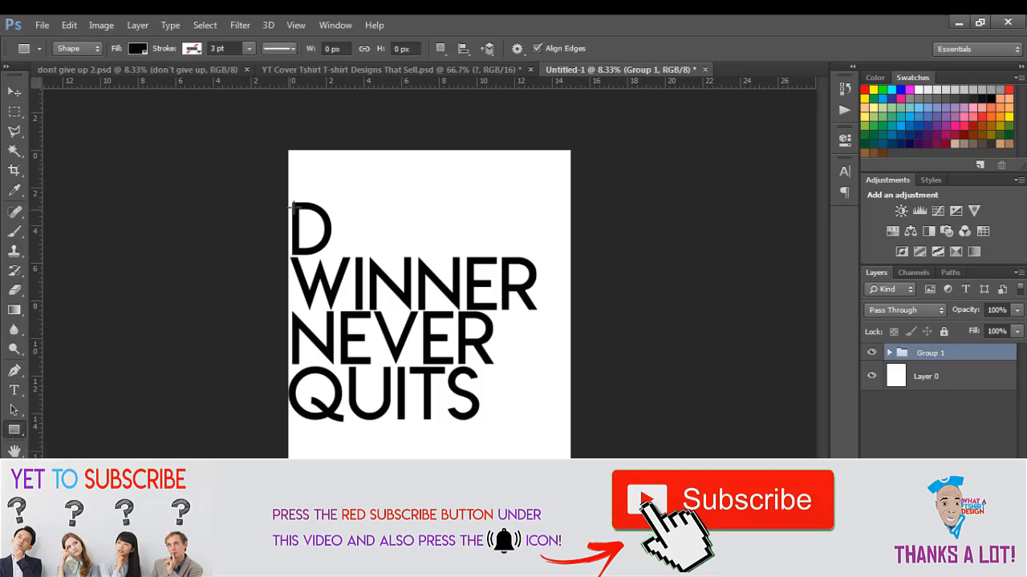
pyautogui.moveTo(290, 183); pyautogui.dragTo(540, 191)
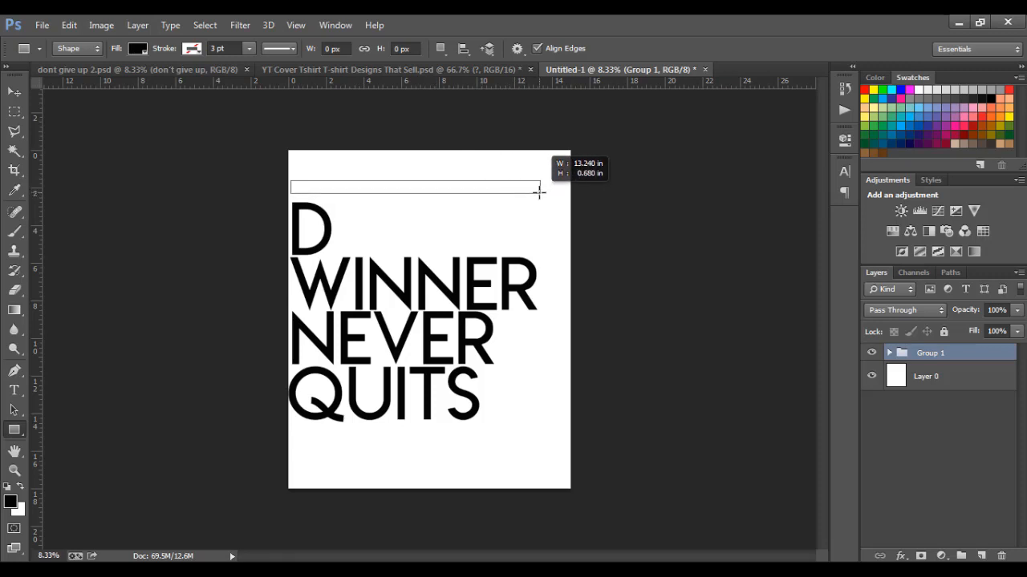
pyautogui.moveTo(540, 191); pyautogui.dragTo(543, 190)
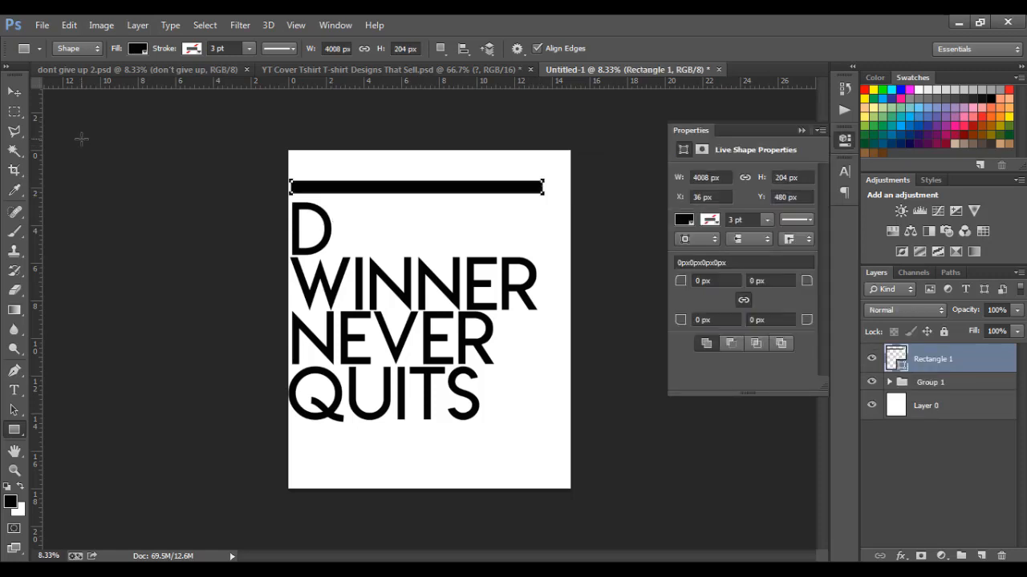
# Duplicate the bar below QUITS, nudge it into line, and move Rectangle 1 into Group 1
pyautogui.click(12, 94)
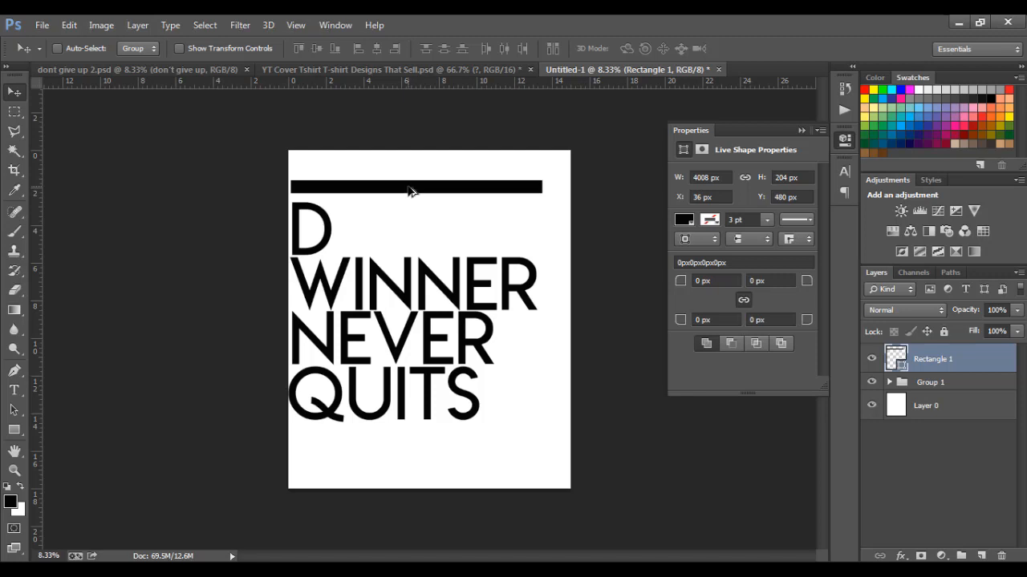
pyautogui.moveTo(410, 190); pyautogui.dragTo(414, 446)
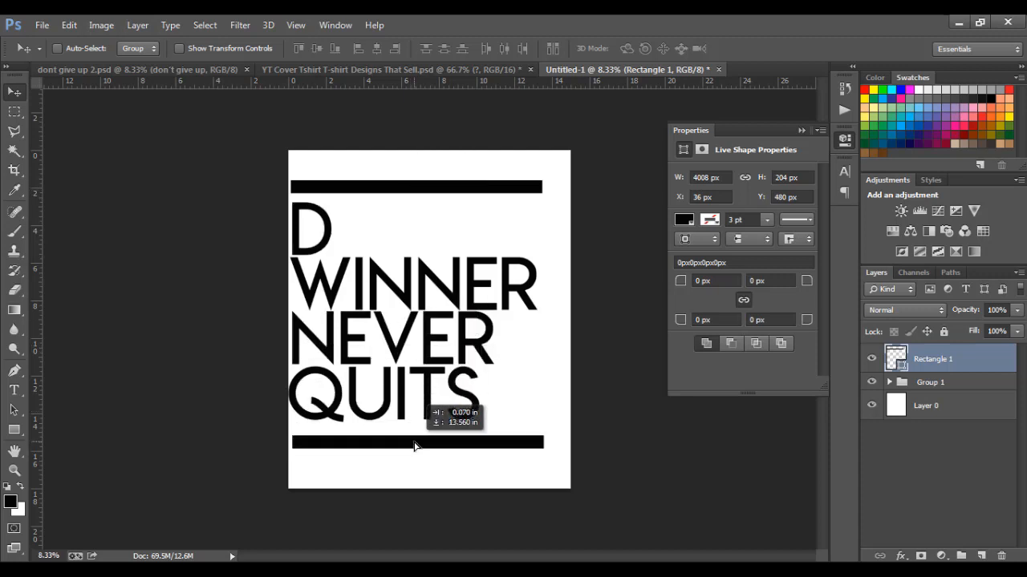
pyautogui.moveTo(414, 446); pyautogui.dragTo(408, 446)
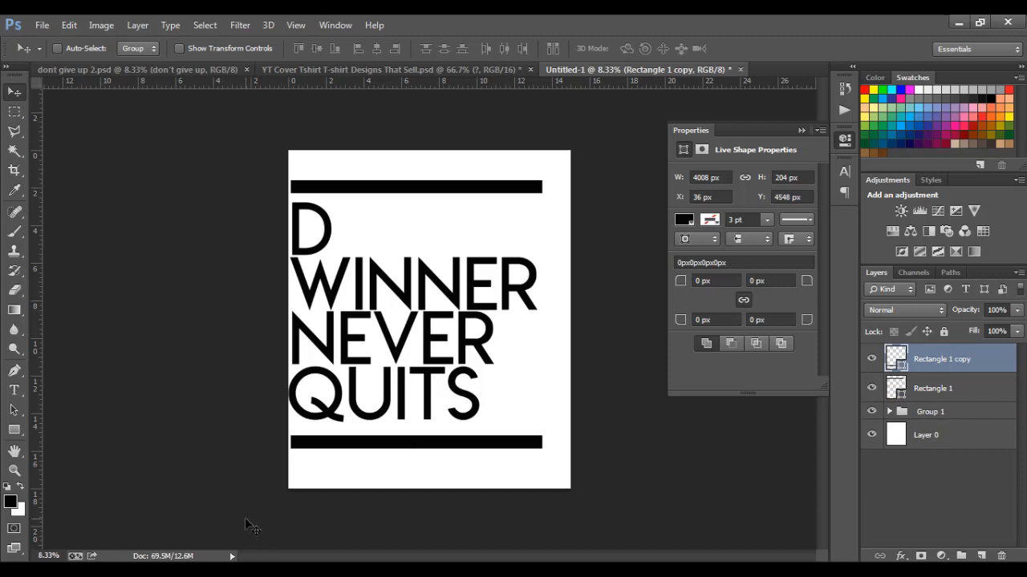
pyautogui.press('Up')
pyautogui.press('Up')
pyautogui.press('Up')
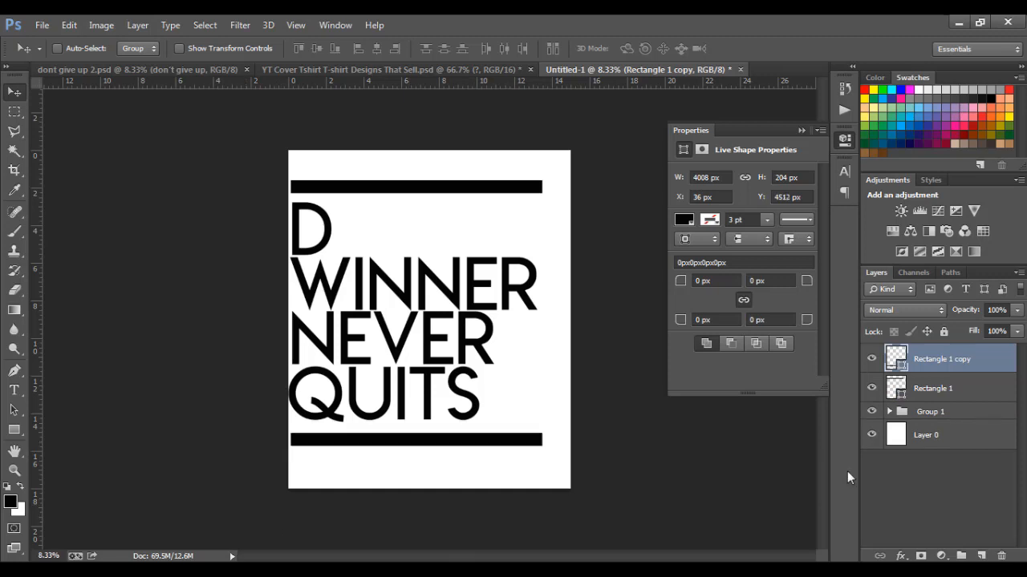
pyautogui.moveTo(931, 392); pyautogui.dragTo(929, 413)
# Move Rectangle 1 copy into Group 1 and place the downloaded 'download (1)' pattern onto the canvas
pyautogui.moveTo(930, 359); pyautogui.dragTo(931, 382)
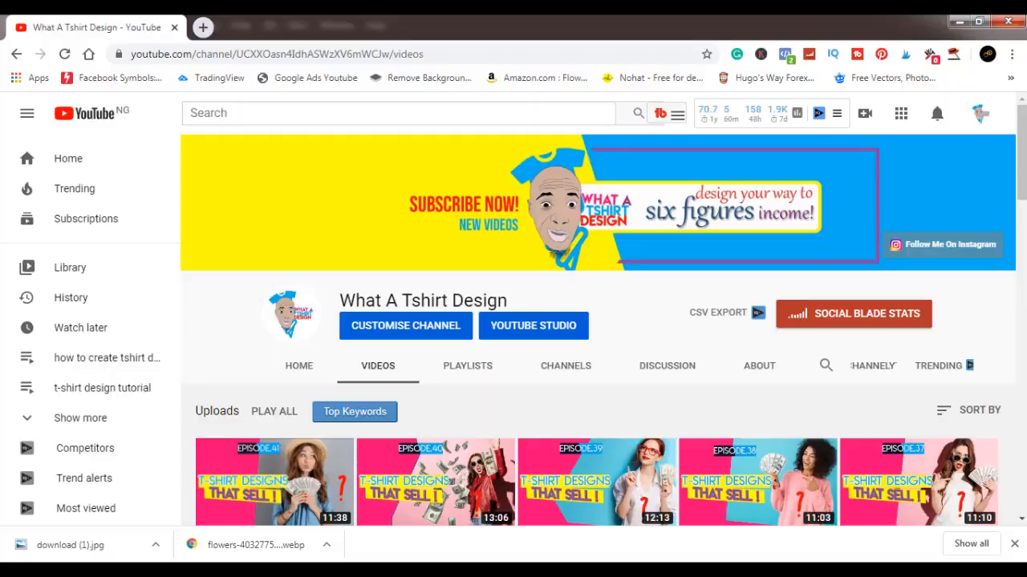
pyautogui.click(156, 545)
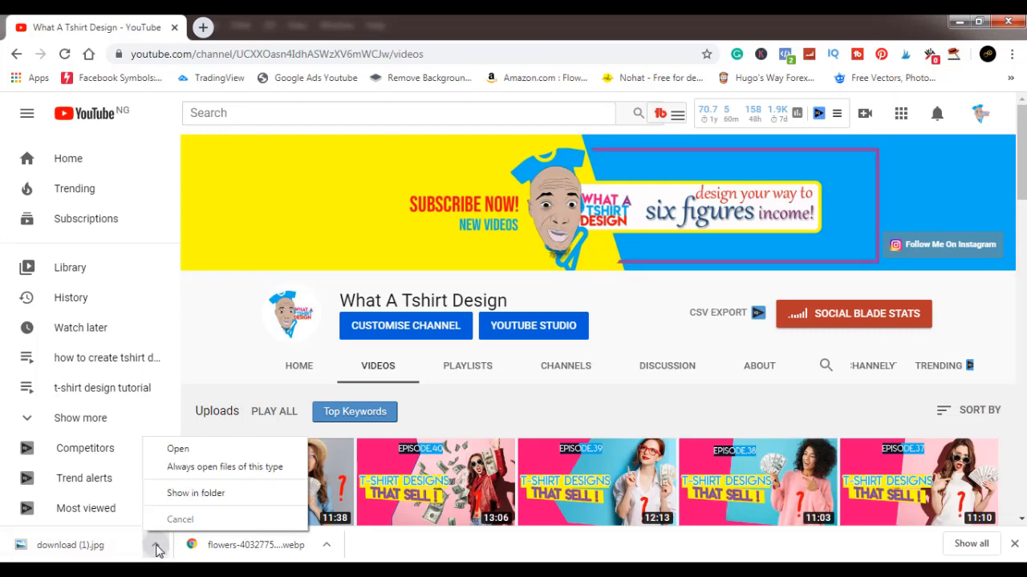
pyautogui.click(193, 496)
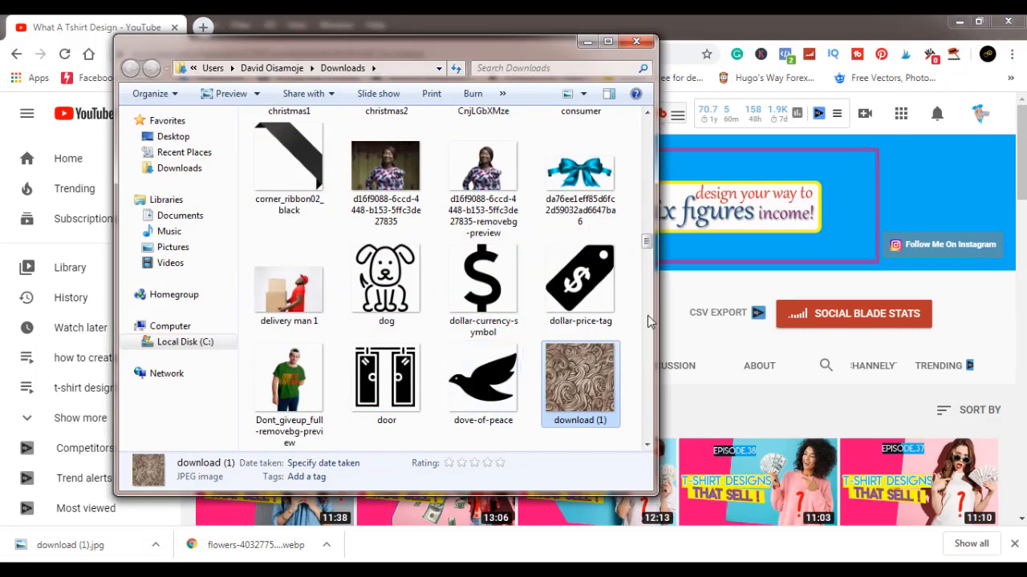
pyautogui.moveTo(584, 373); pyautogui.dragTo(403, 373)
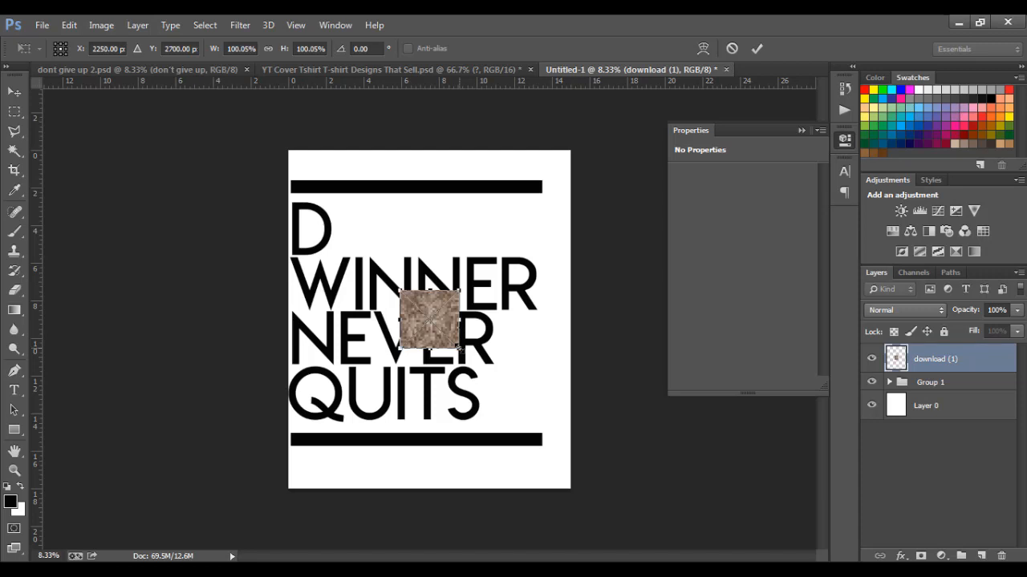
# Enlarge the swirl pattern to cover the page and clip it to Group 1
pyautogui.moveTo(458, 348); pyautogui.dragTo(567, 471)
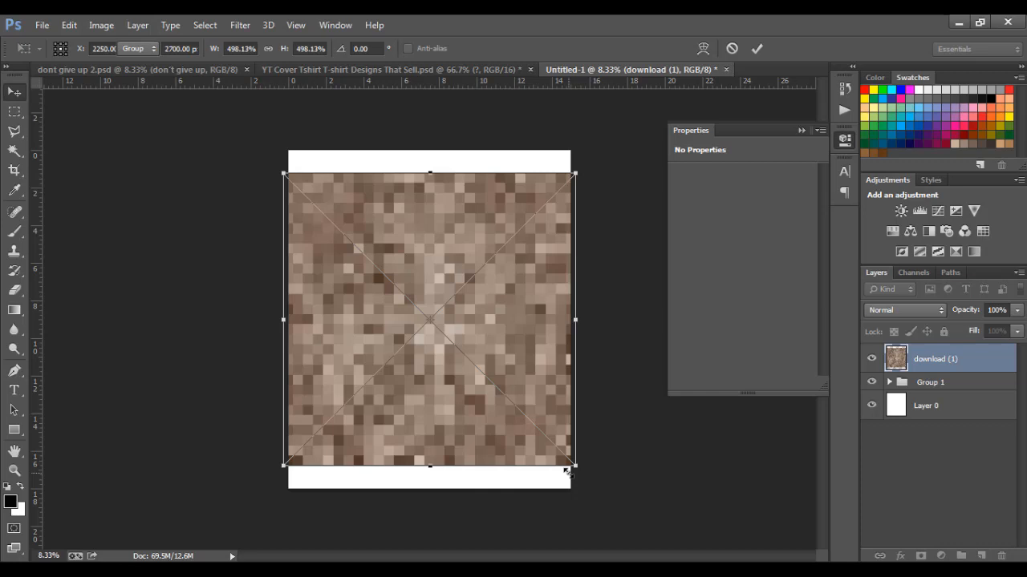
pyautogui.press('Return')
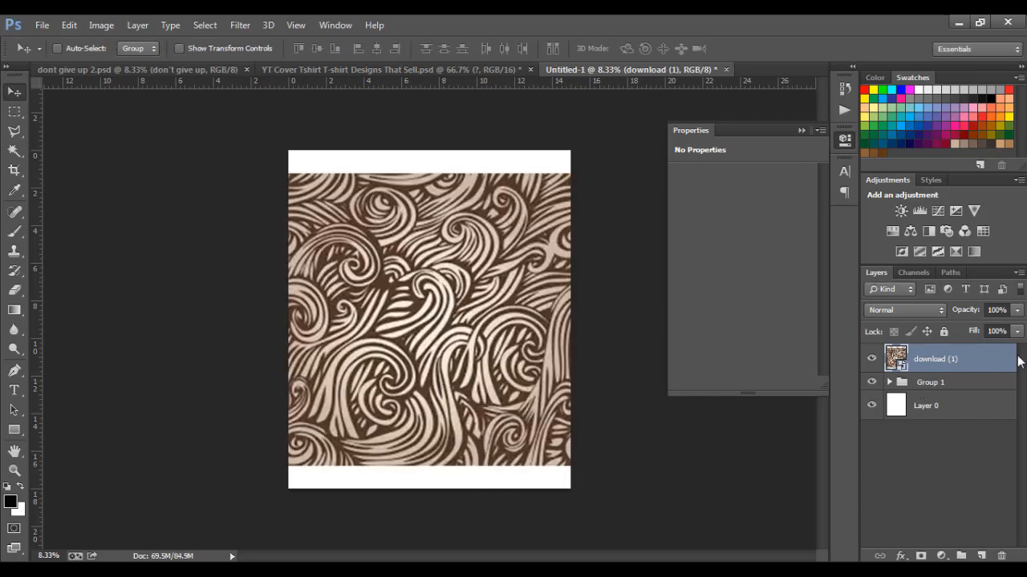
pyautogui.rightClick(1013, 362)
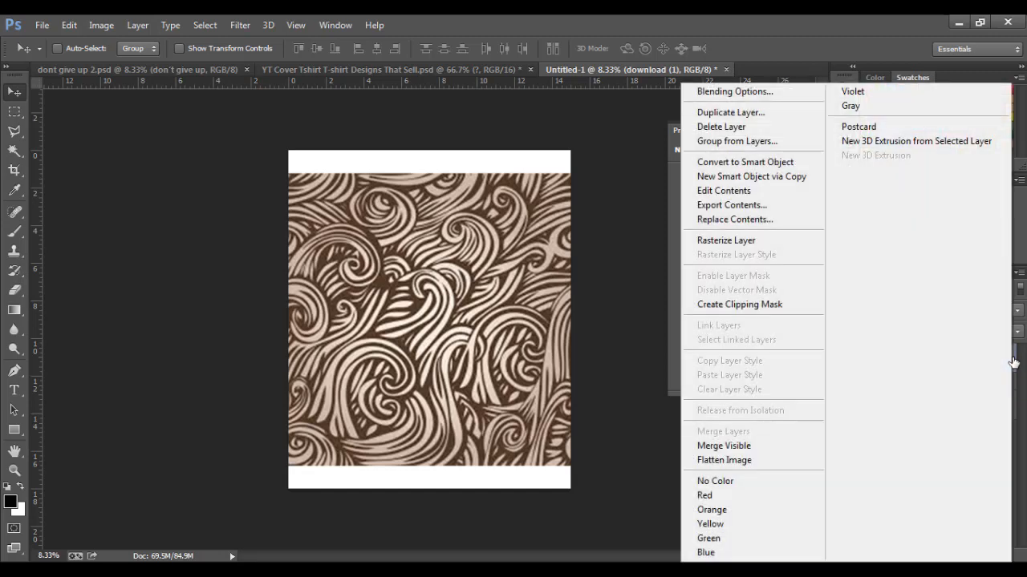
pyautogui.click(751, 305)
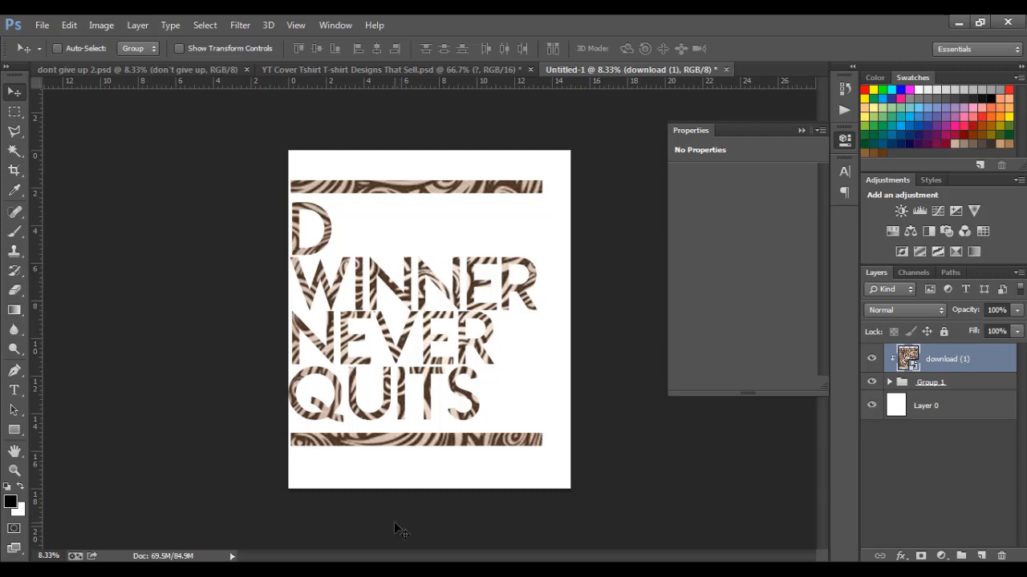
pyautogui.click(902, 571)
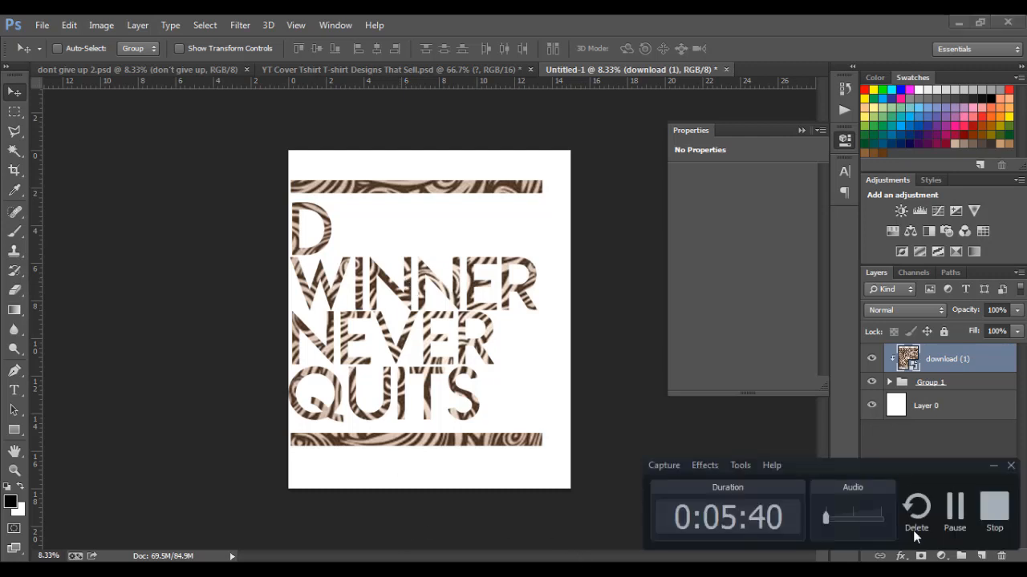
pyautogui.click(957, 520)
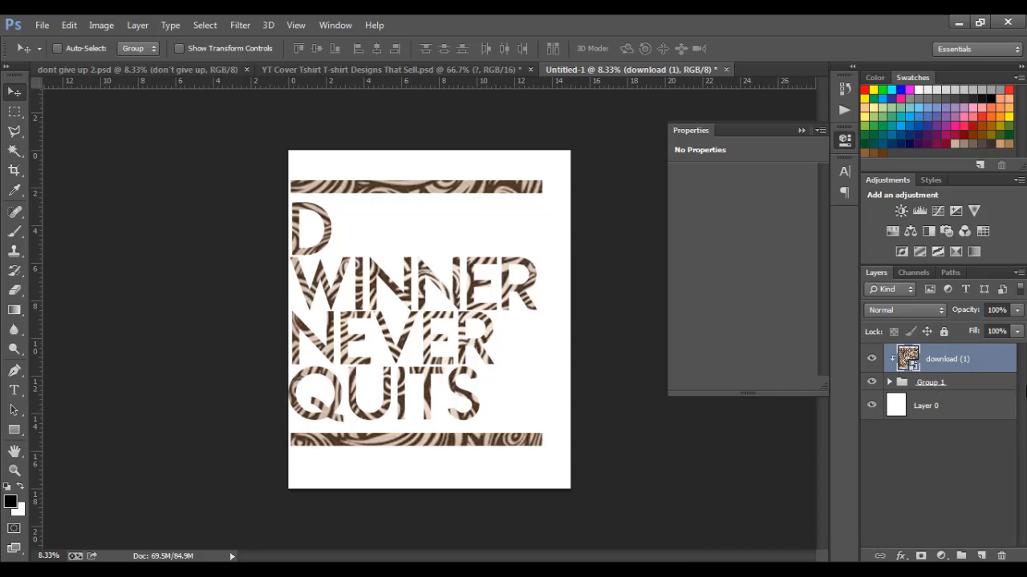
# Add a Stroke layer style to Group 1 and raise its size to 32 px
pyautogui.doubleClick(1013, 385)
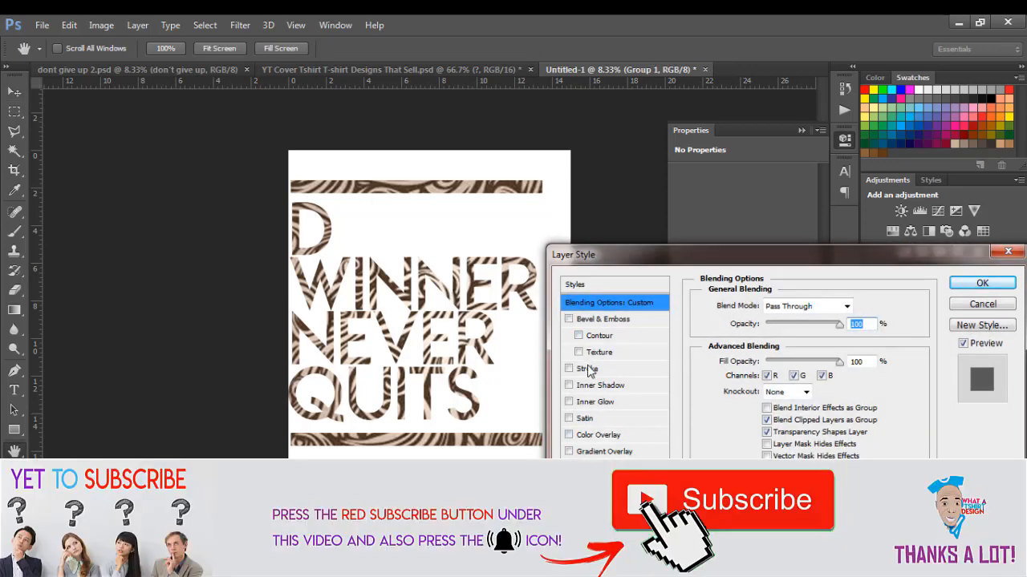
pyautogui.click(588, 369)
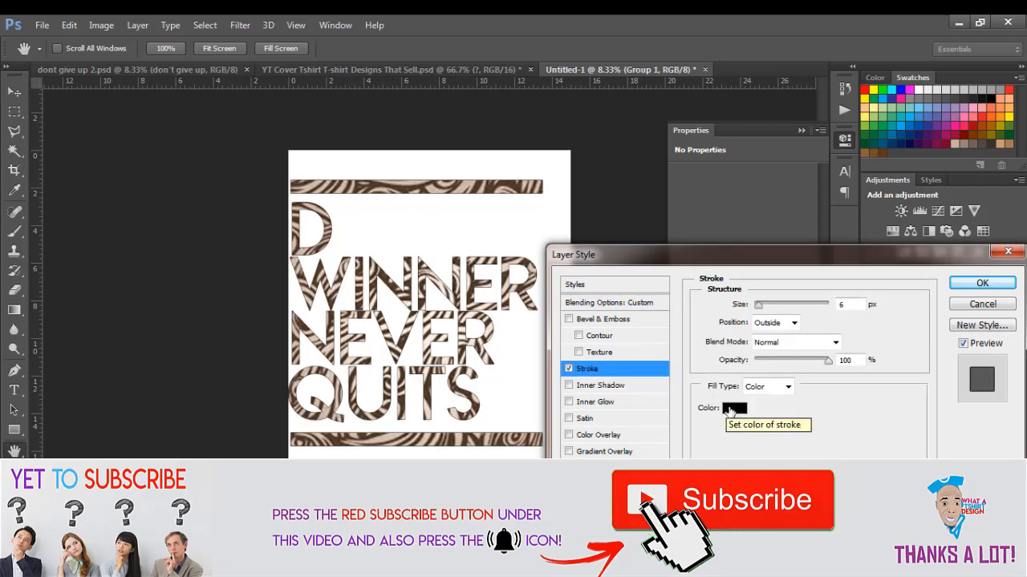
pyautogui.click(847, 305)
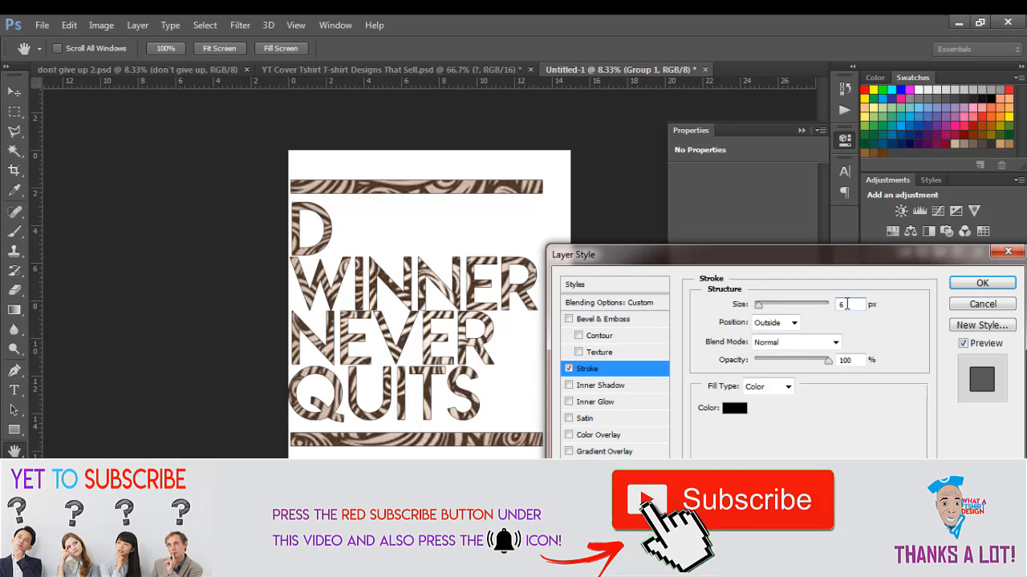
pyautogui.press('Up')
pyautogui.press('Up')
pyautogui.press('Up')
pyautogui.press('Up')
pyautogui.press('Up')
pyautogui.press('Up')
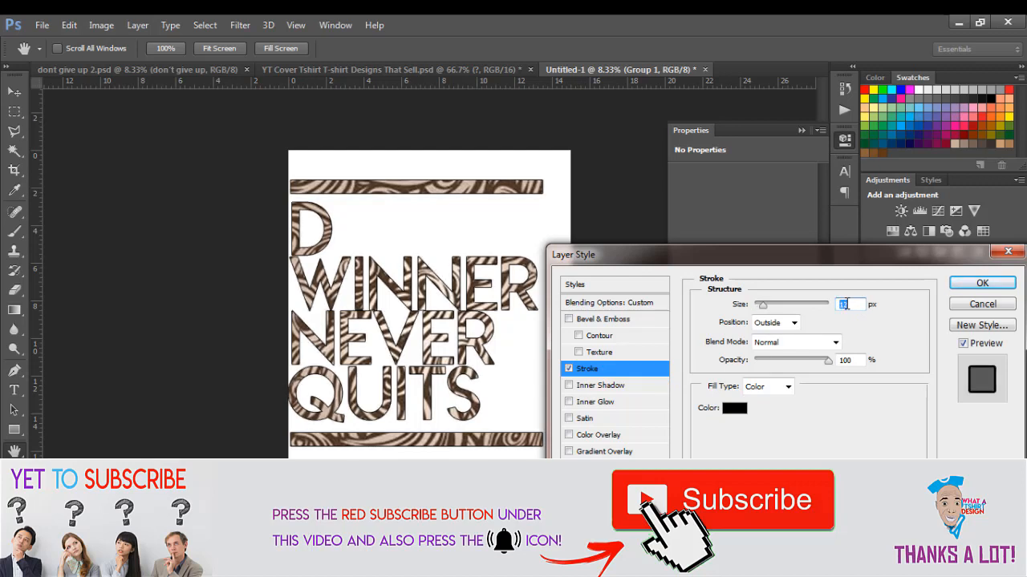
pyautogui.press('Up')
pyautogui.press('Up')
pyautogui.press('Up')
pyautogui.press('Up')
pyautogui.press('Up')
pyautogui.press('Up')
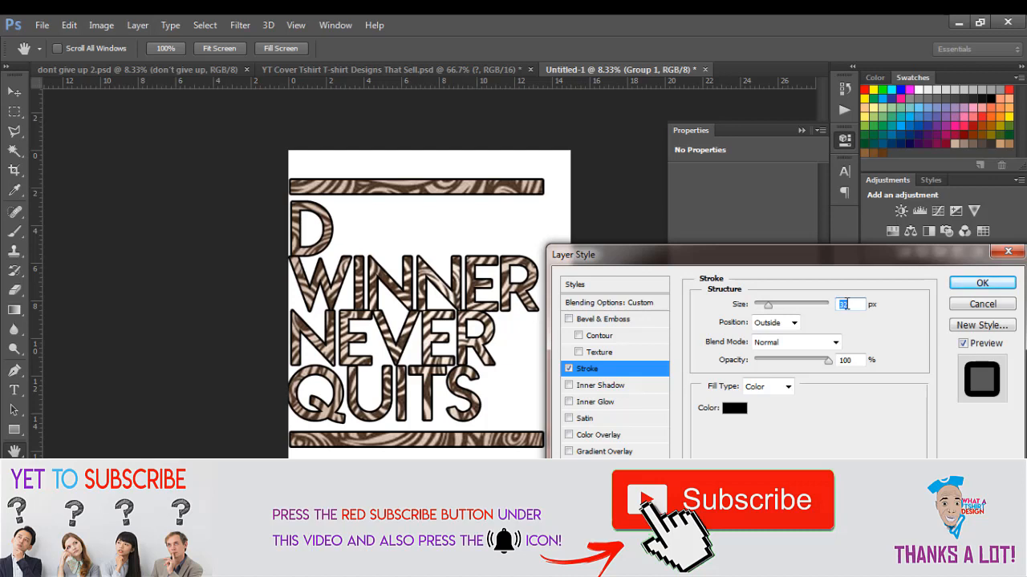
# Set the stroke colour to blue #217fab and apply the style
pyautogui.click(734, 408)
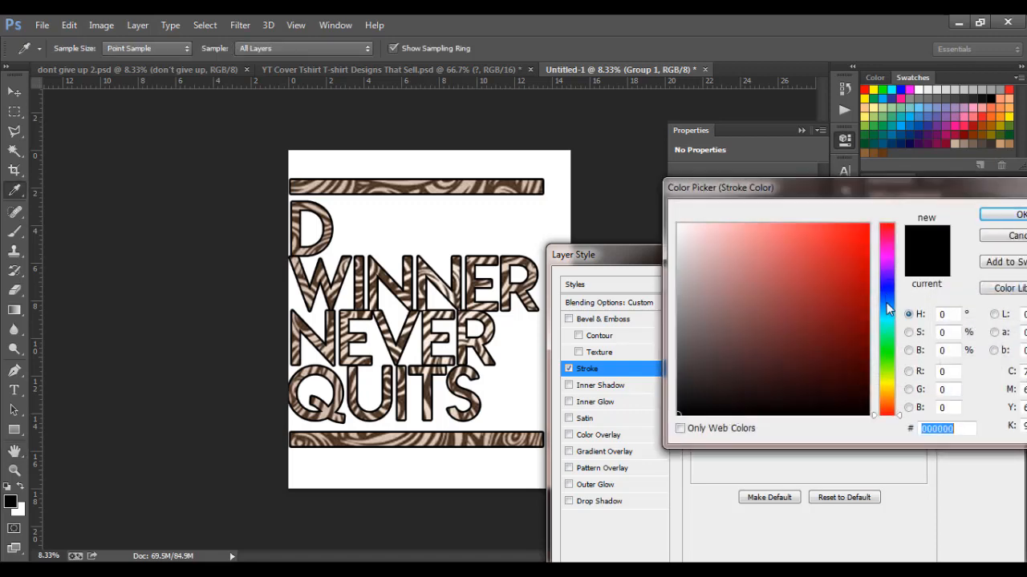
pyautogui.click(886, 302)
pyautogui.click(820, 296)
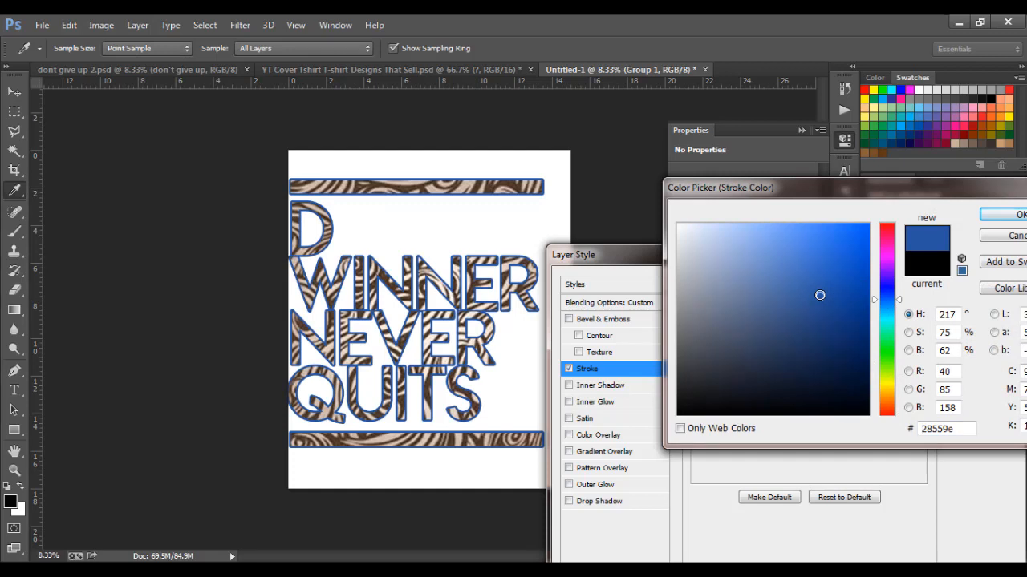
pyautogui.click(887, 330)
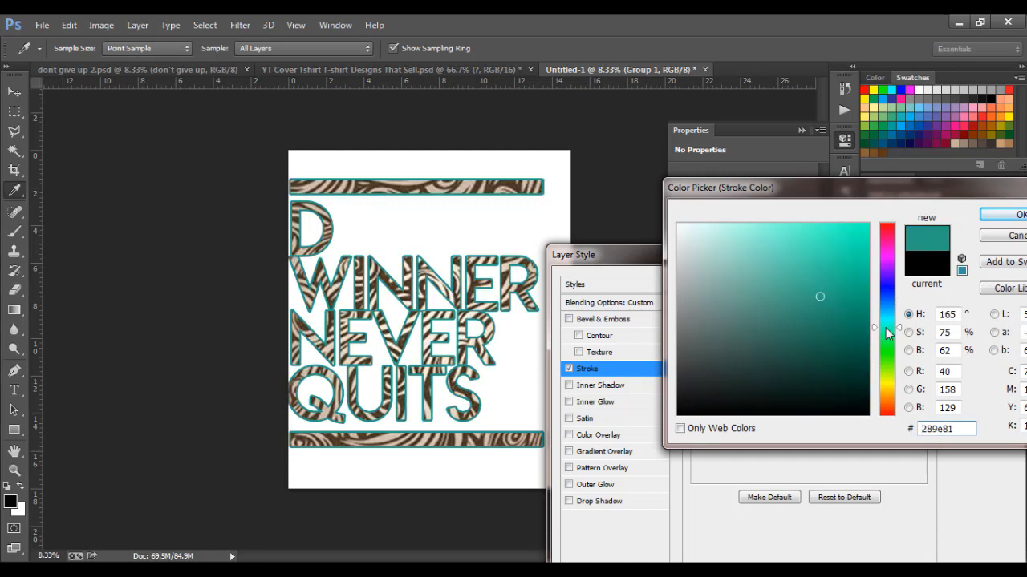
pyautogui.moveTo(887, 330); pyautogui.dragTo(887, 347)
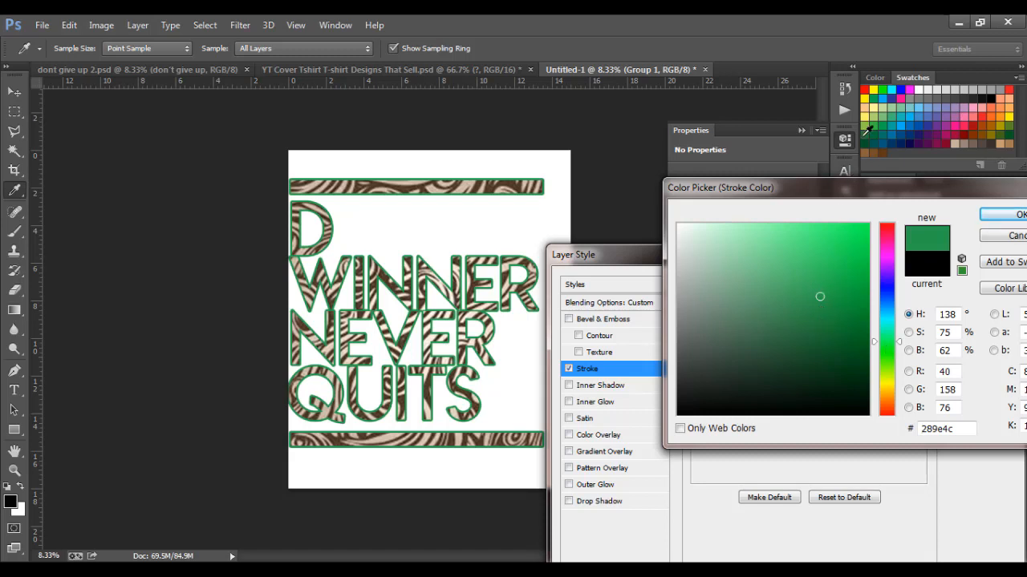
pyautogui.click(868, 96)
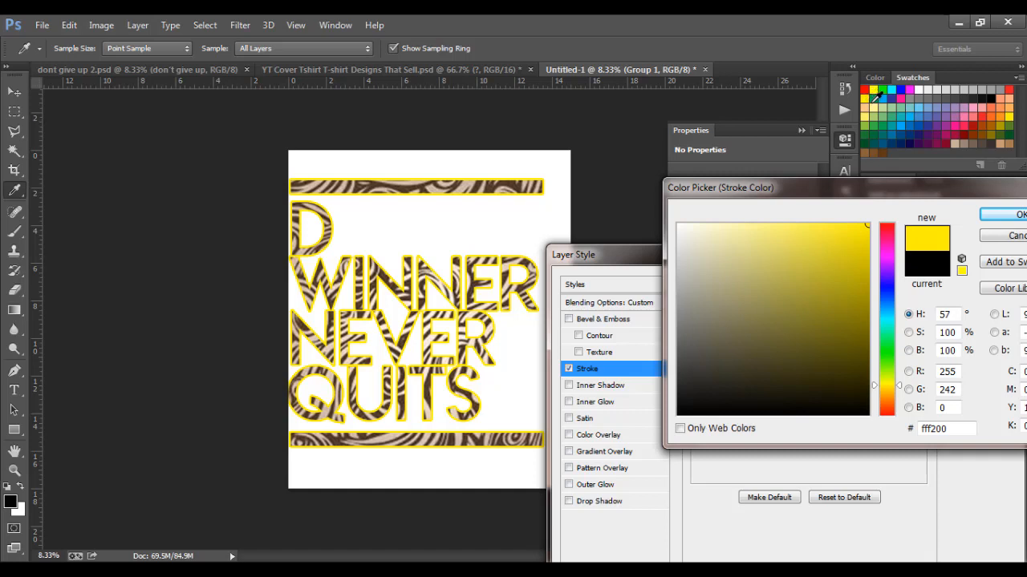
pyautogui.click(831, 286)
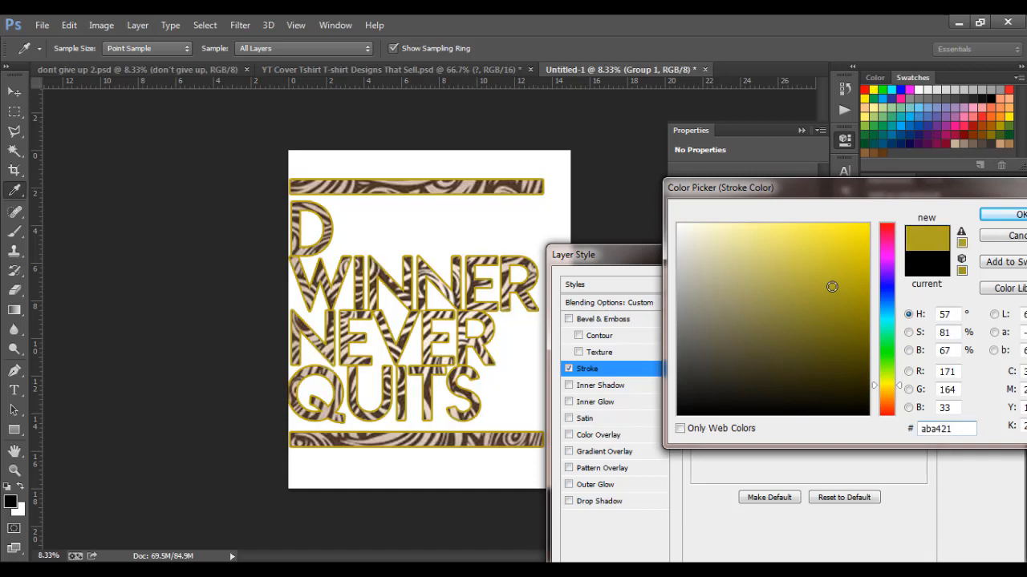
pyautogui.click(885, 310)
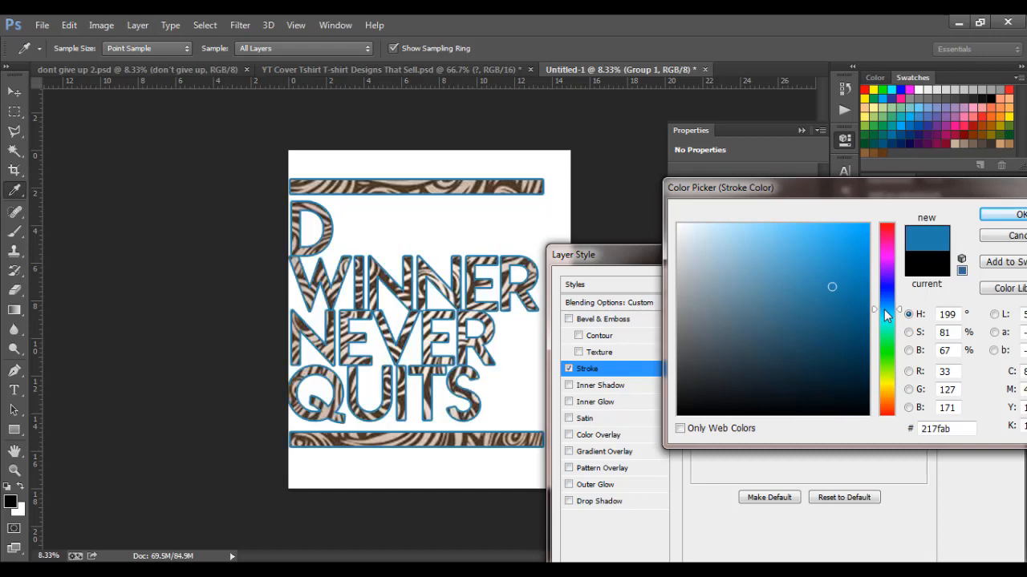
pyautogui.click(1012, 217)
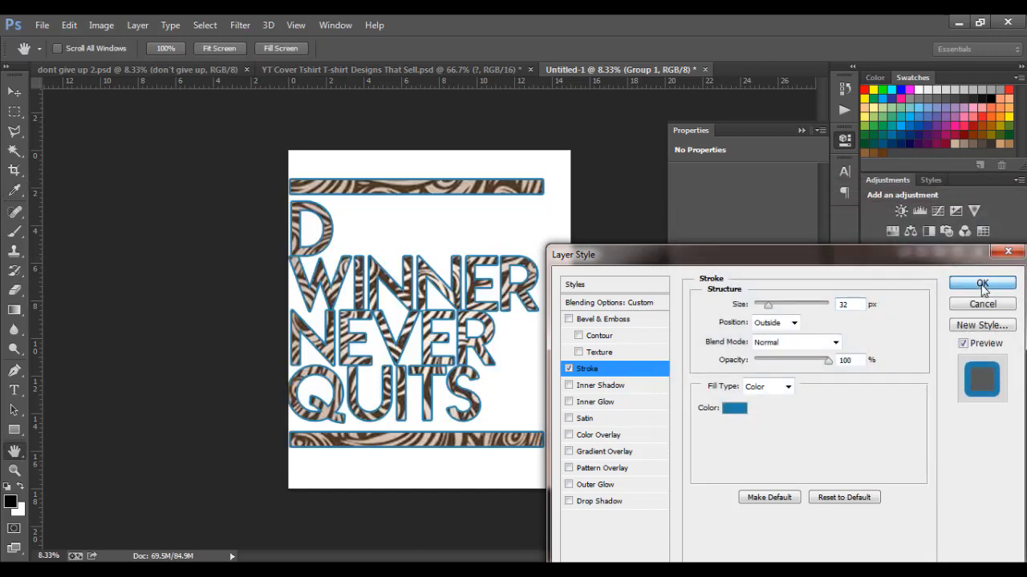
pyautogui.click(982, 284)
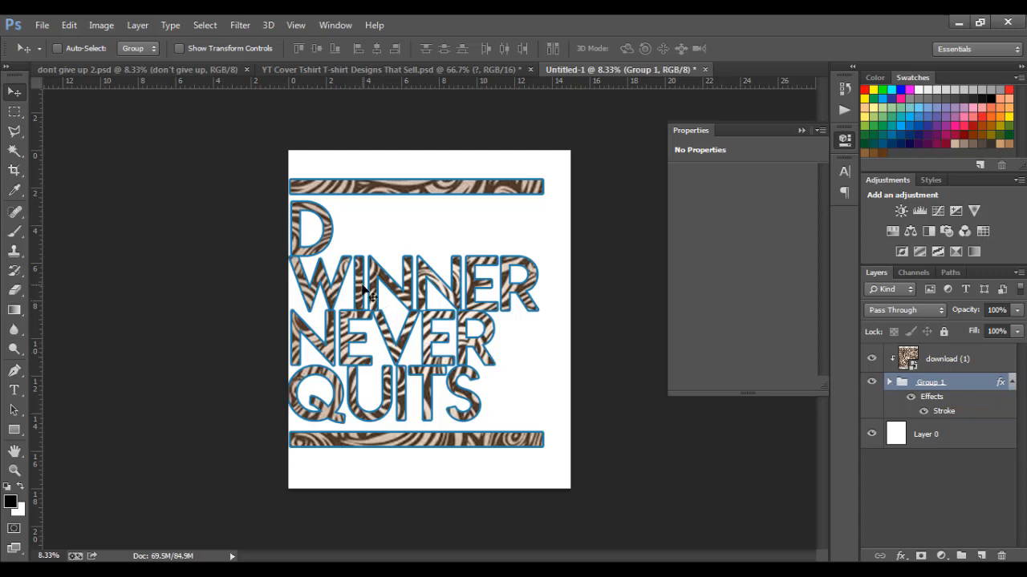
# Select the winner layer and lower the WINNER text slightly beneath the D
pyautogui.rightClick(367, 292)
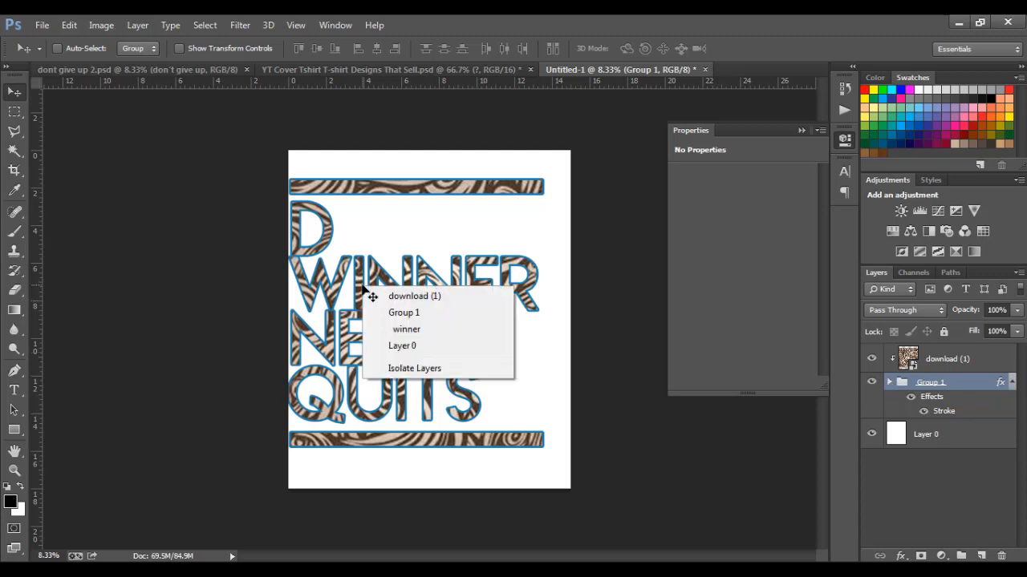
pyautogui.click(390, 332)
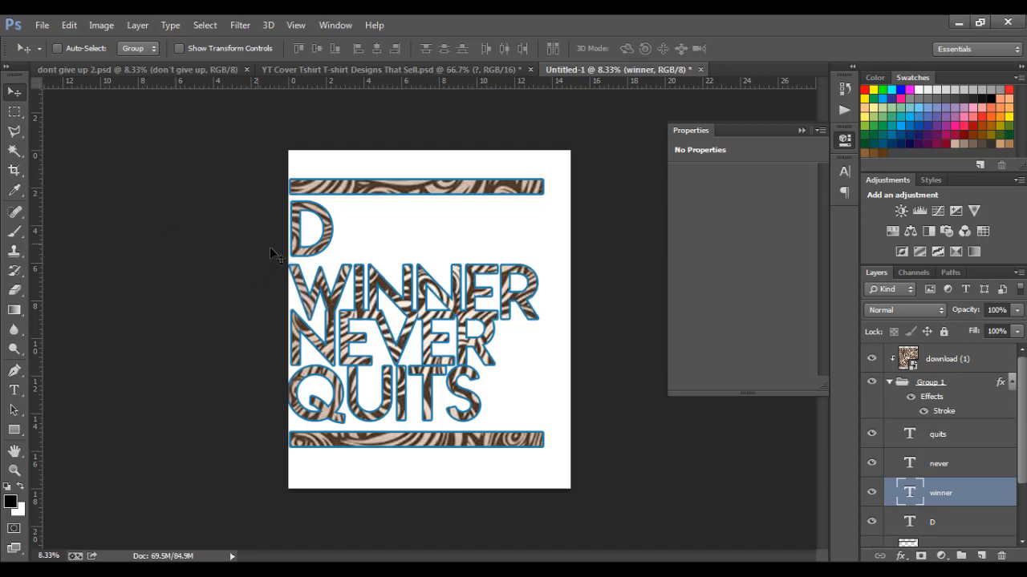
pyautogui.moveTo(343, 291)
pyautogui.mouseDown()
pyautogui.moveTo(342, 248)
pyautogui.moveTo(338, 290)
pyautogui.moveTo(343, 273)
pyautogui.moveTo(345, 282)
pyautogui.mouseUp()
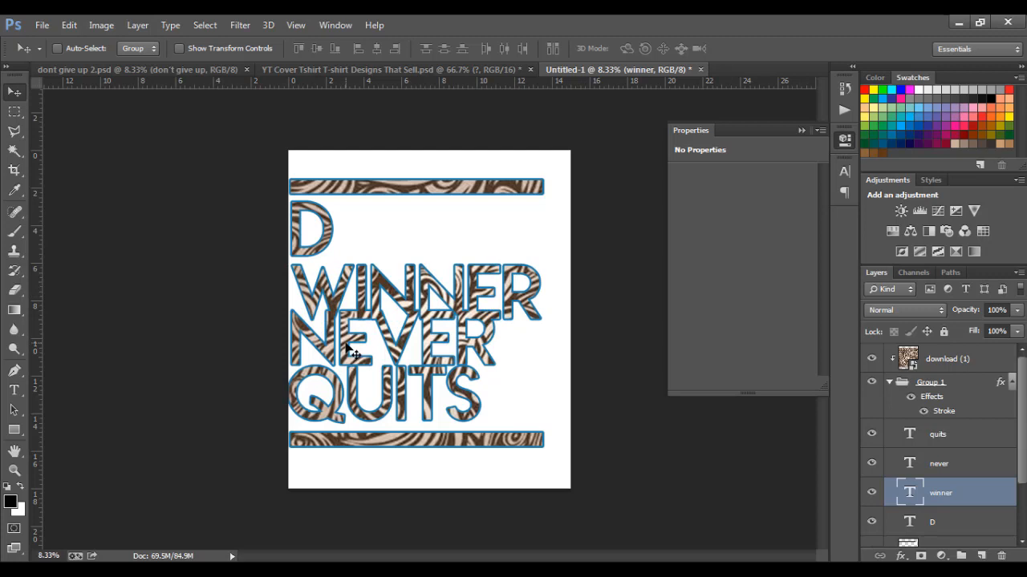
pyautogui.rightClick(346, 351)
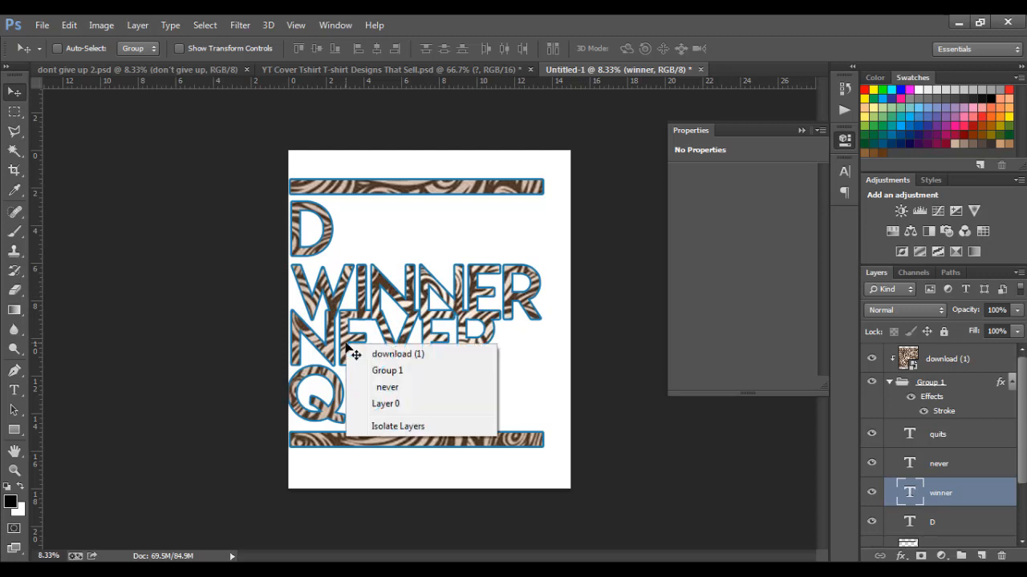
# Move the NEVER and QUITS text layers further down below WINNER
pyautogui.click(385, 389)
pyautogui.moveTo(347, 347); pyautogui.dragTo(351, 354)
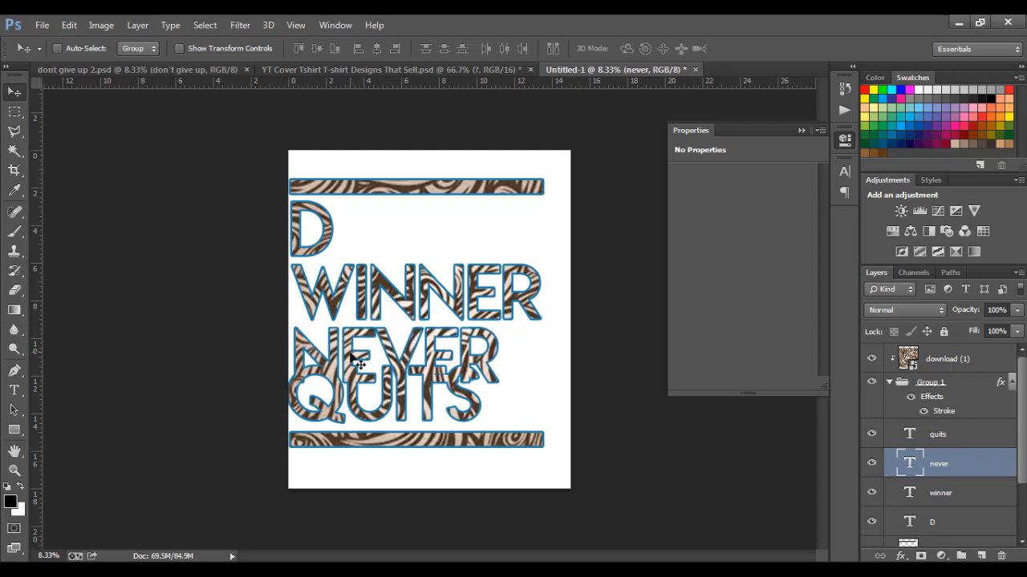
pyautogui.rightClick(357, 398)
pyautogui.click(382, 447)
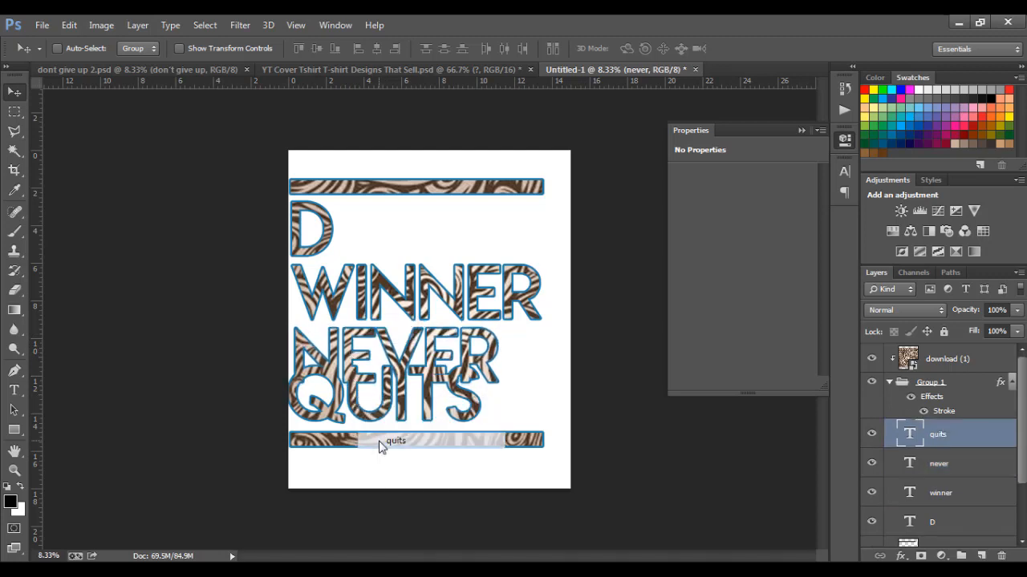
pyautogui.moveTo(355, 407); pyautogui.dragTo(359, 443)
# Drag the Rectangle 1 copy bottom bar lower on the page, under QUITS
pyautogui.rightClick(520, 446)
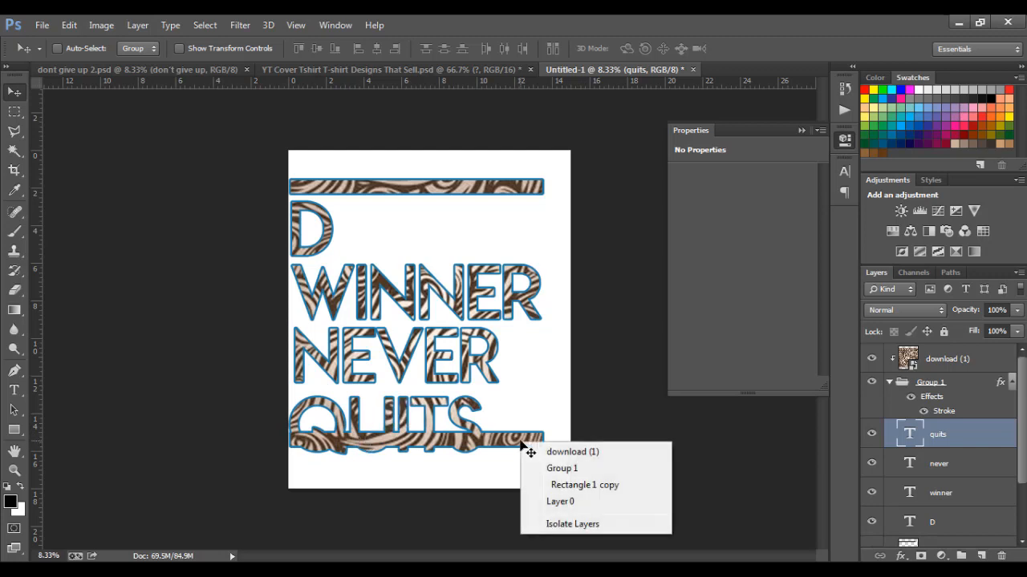
pyautogui.click(543, 485)
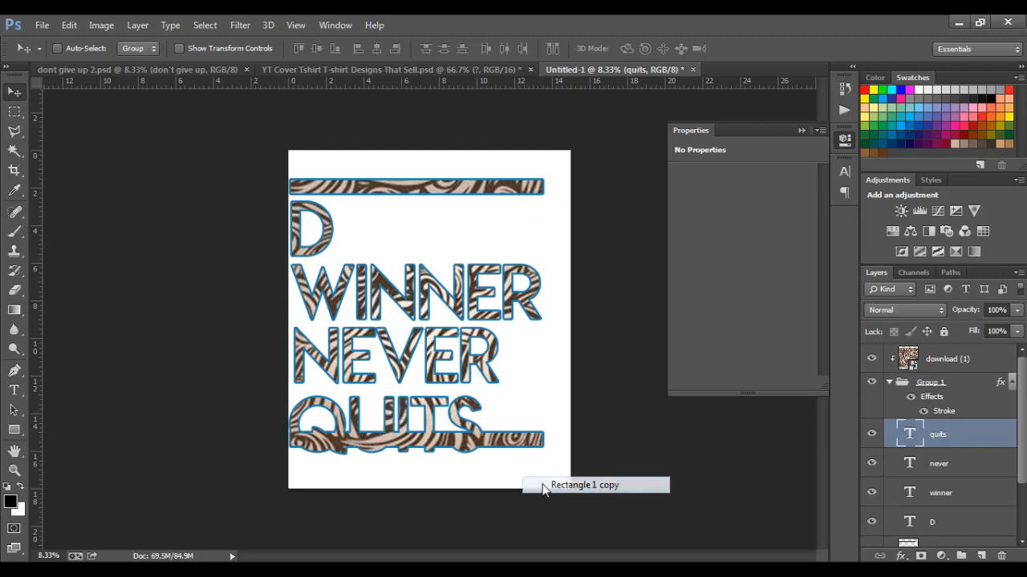
pyautogui.moveTo(522, 450); pyautogui.dragTo(519, 477)
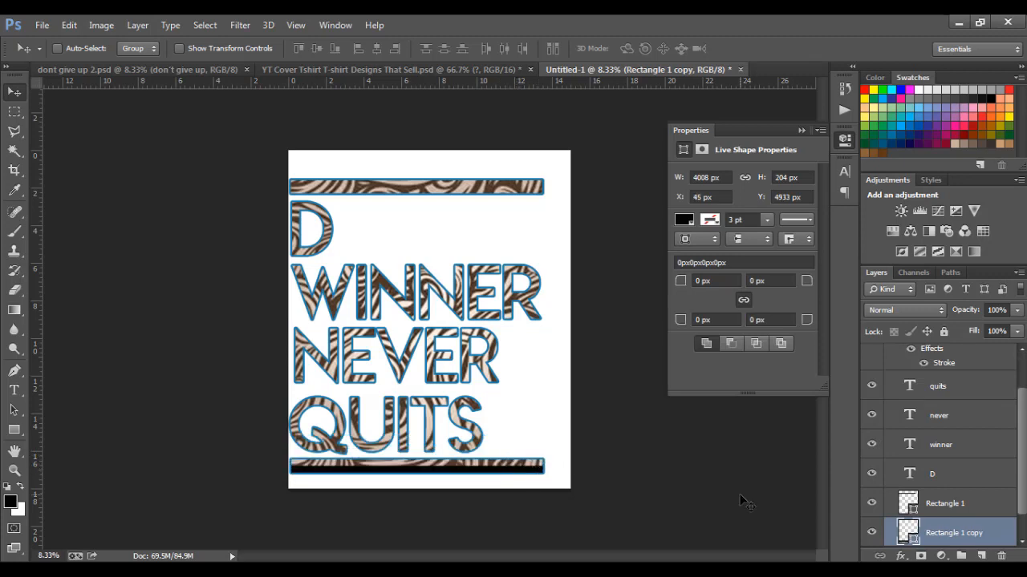
pyautogui.moveTo(1017, 461); pyautogui.dragTo(1022, 401)
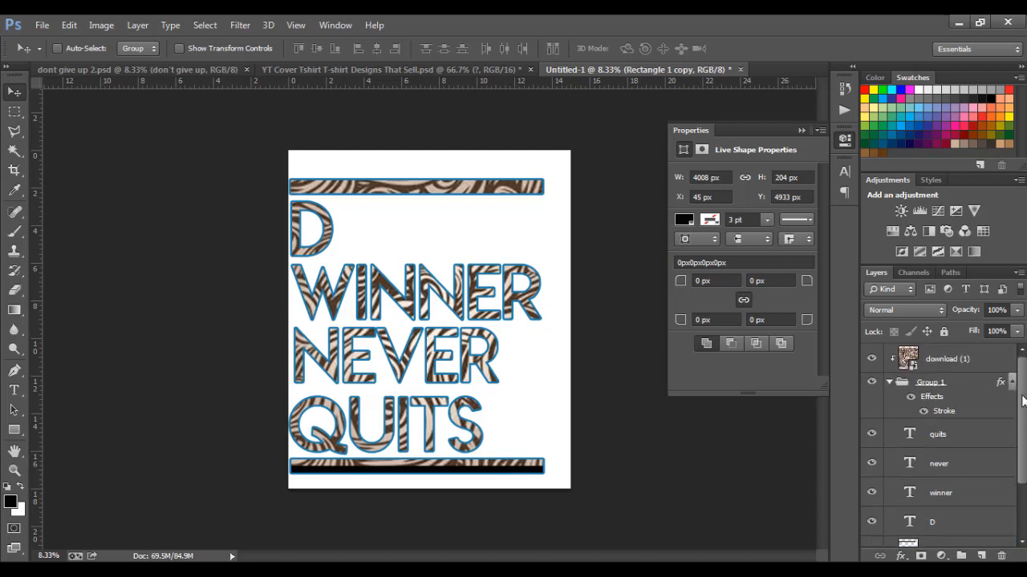
# Stretch the download (1) swirl texture downward so it covers the lowered bottom bar
pyautogui.click(966, 362)
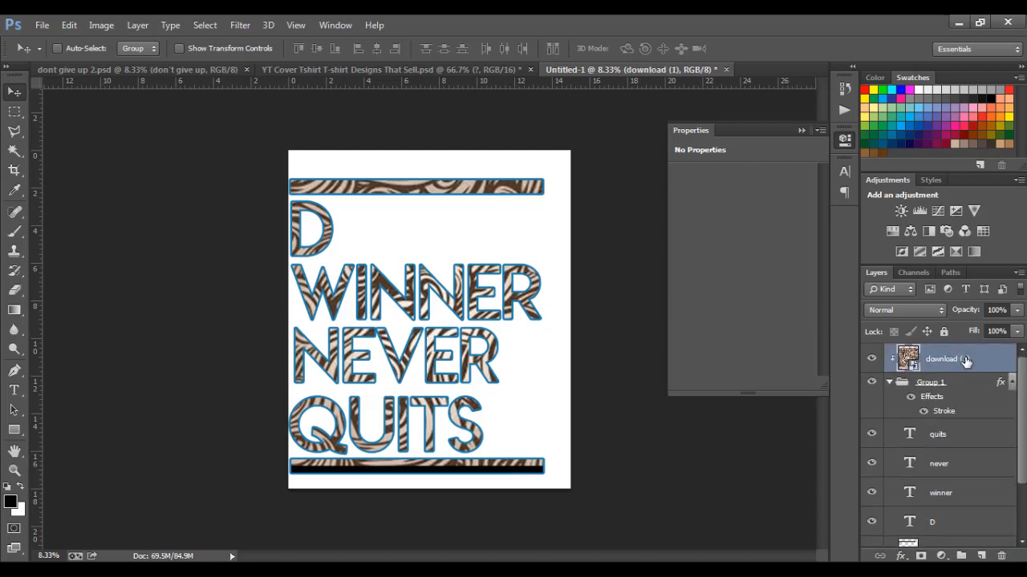
pyautogui.hotkey('ctrl', 't')
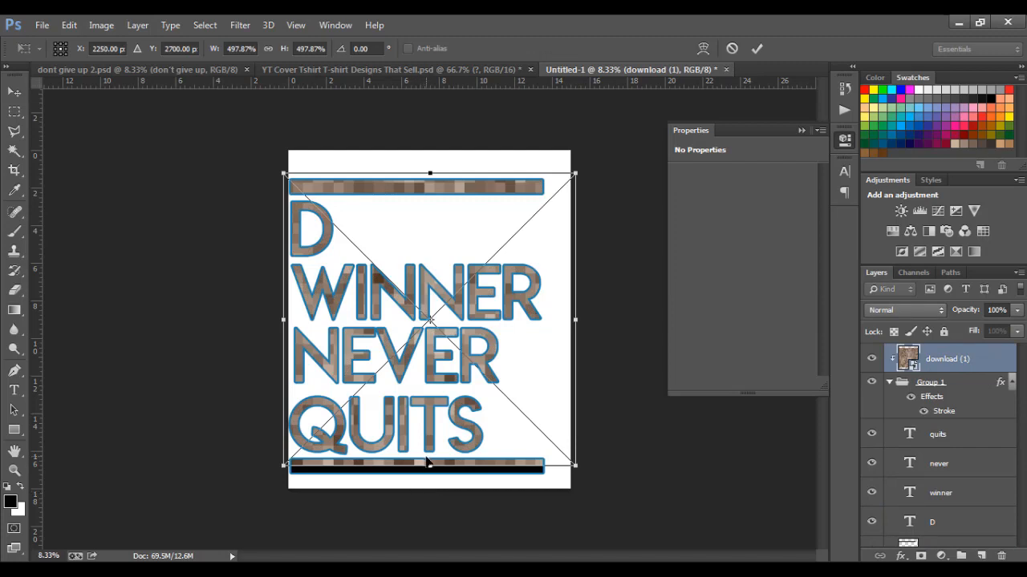
pyautogui.moveTo(430, 465); pyautogui.dragTo(429, 480)
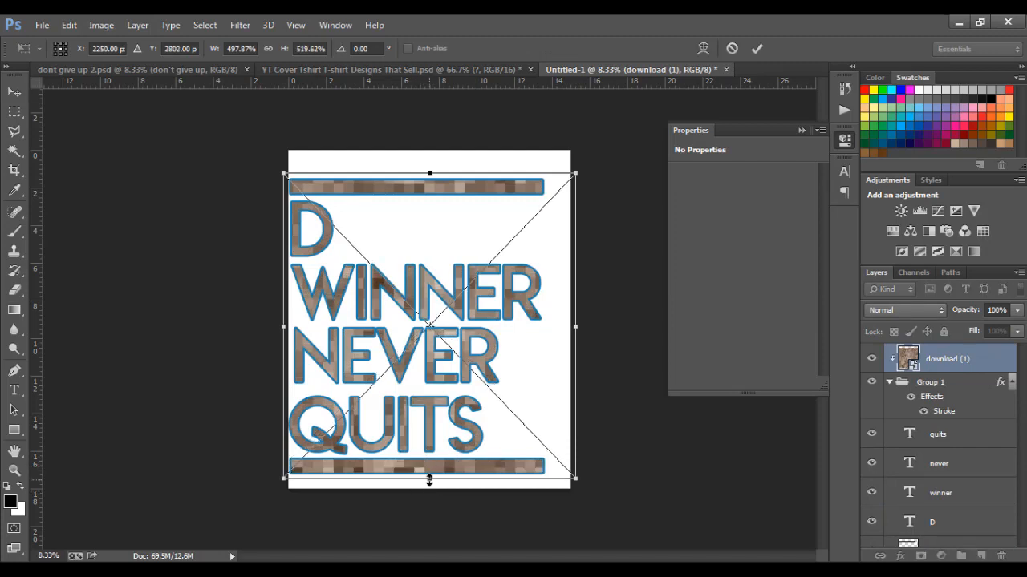
pyautogui.press('Return')
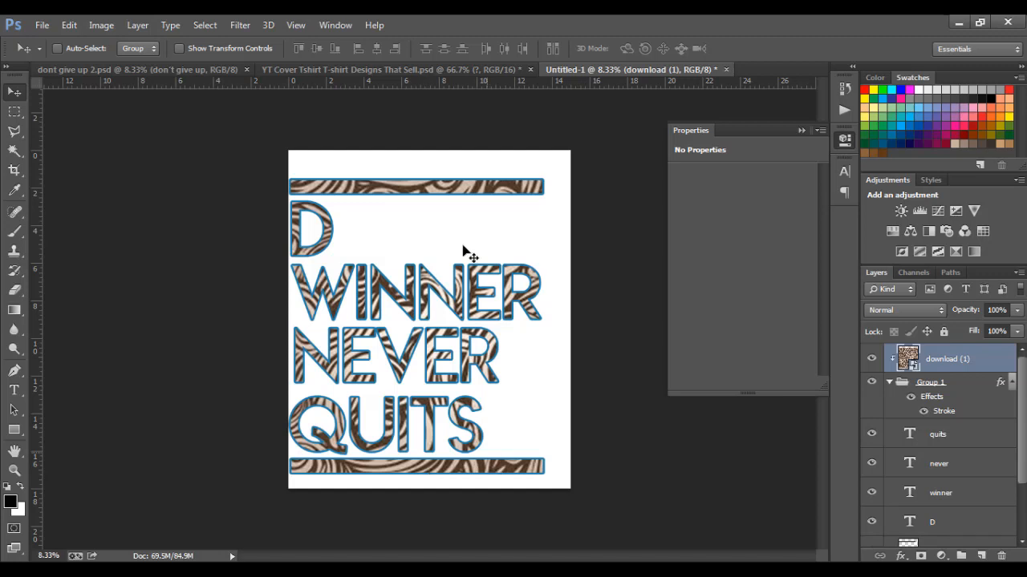
# Select the Rectangle 1 top bar and nudge it to sit slightly higher
pyautogui.rightClick(441, 187)
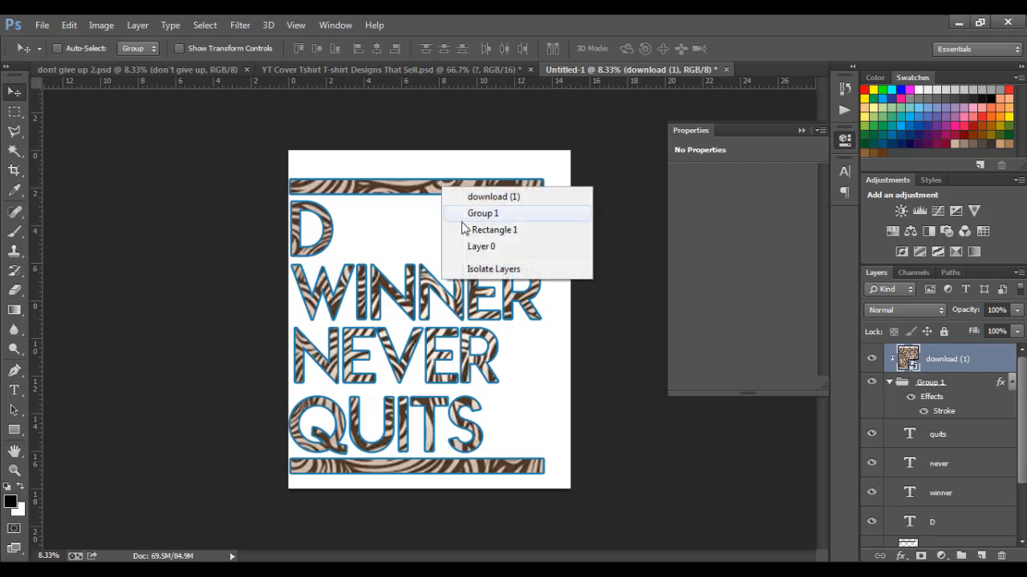
pyautogui.click(465, 228)
pyautogui.moveTo(430, 190); pyautogui.dragTo(426, 195)
pyautogui.hotkey('shift', 'Up')
pyautogui.hotkey('shift', 'Up')
pyautogui.hotkey('shift', 'Up')
pyautogui.hotkey('shift', 'Up')
pyautogui.hotkey('shift', 'Up')
pyautogui.hotkey('shift', 'Up')
pyautogui.hotkey('shift', 'Up')
pyautogui.hotkey('shift', 'Up')
pyautogui.hotkey('shift', 'Up')
pyautogui.hotkey('shift', 'Up')
pyautogui.hotkey('shift', 'Up')
pyautogui.hotkey('shift', 'Up')
pyautogui.hotkey('shift', 'Up')
pyautogui.hotkey('shift', 'Up')
pyautogui.hotkey('shift', 'Up')
pyautogui.hotkey('shift', 'Up')
pyautogui.hotkey('shift', 'Up')
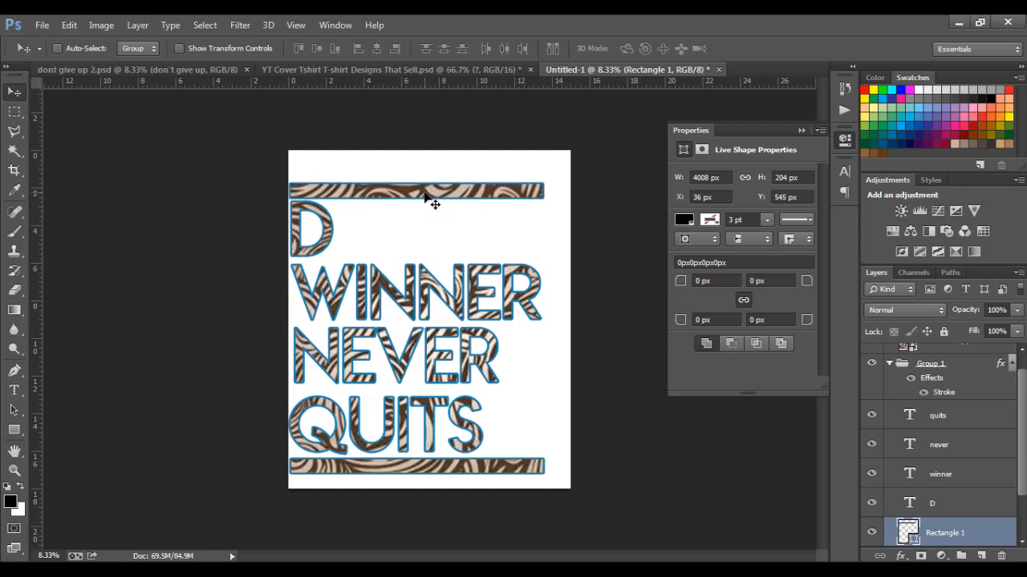
pyautogui.press('Up')
pyautogui.press('Down')
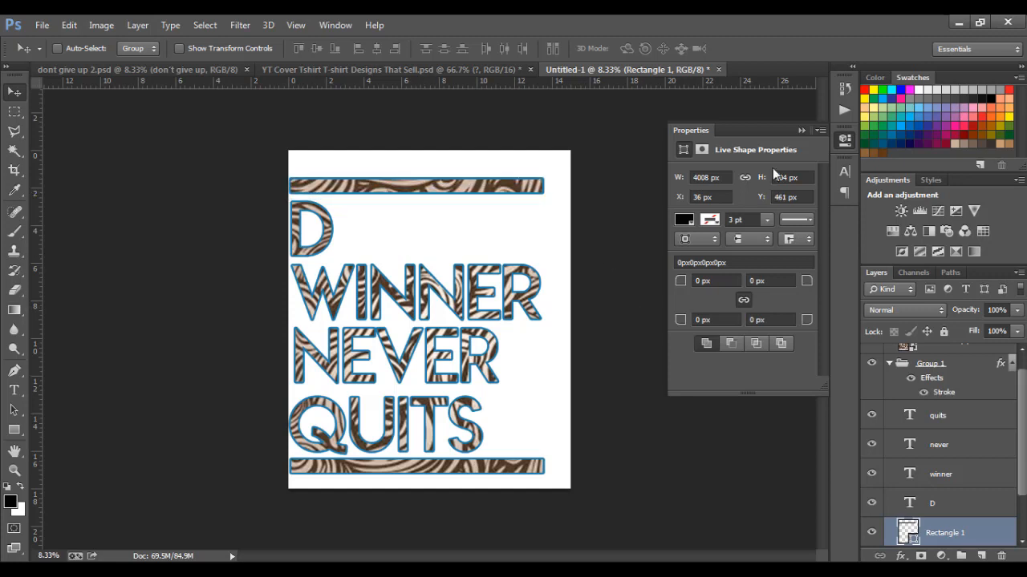
# Collapse Group 1 and hide the white Layer 0 background
pyautogui.click(801, 127)
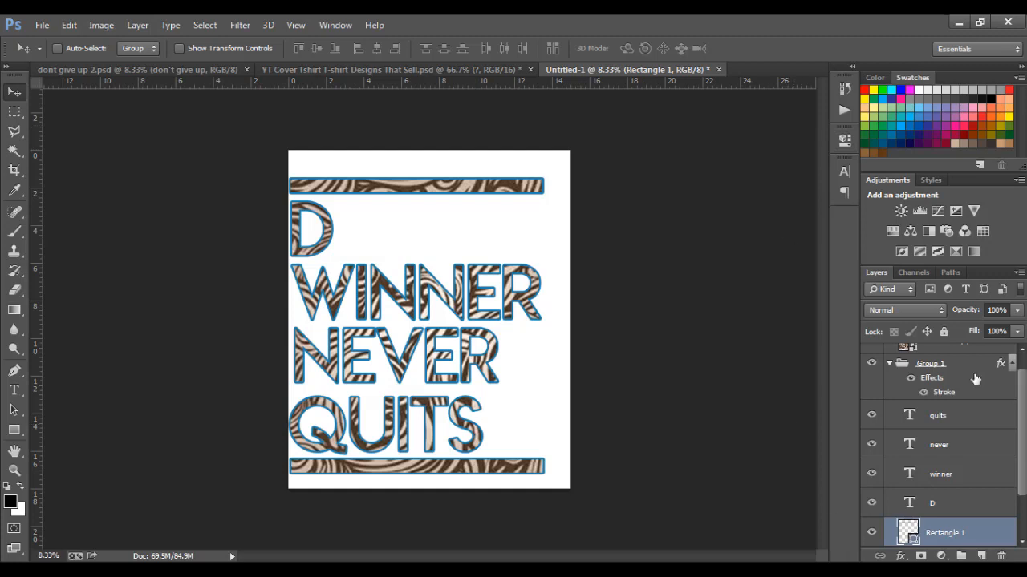
pyautogui.click(898, 364)
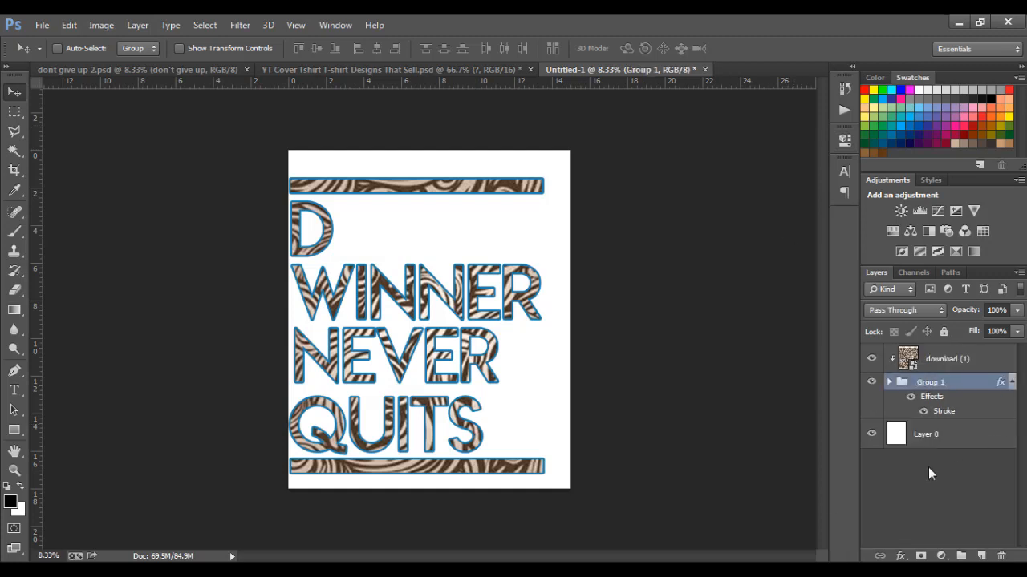
pyautogui.click(871, 438)
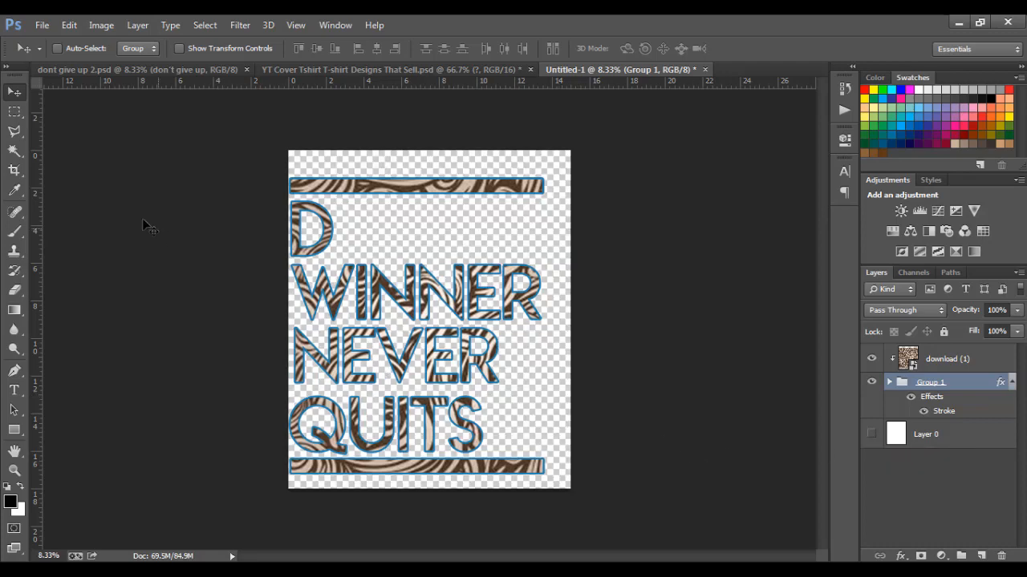
# Save the design as the Photoshop file d winner.psd in the Pictures library
pyautogui.click(40, 25)
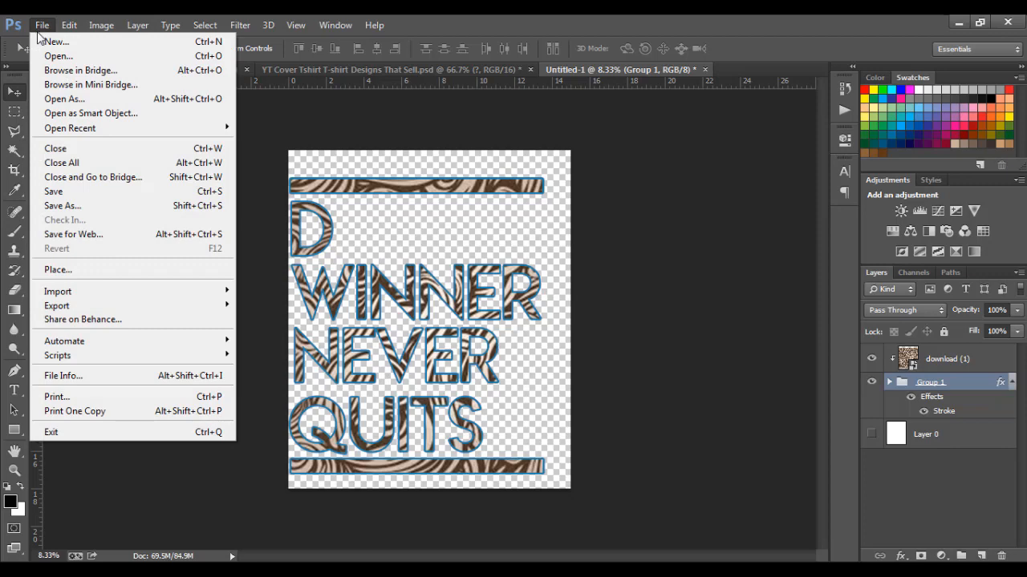
pyautogui.click(71, 210)
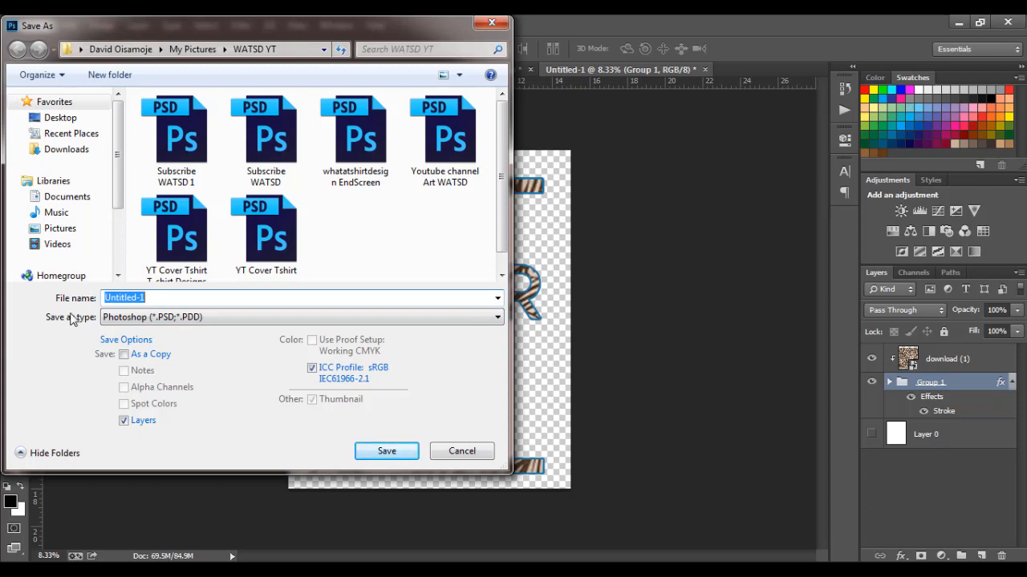
pyautogui.click(64, 230)
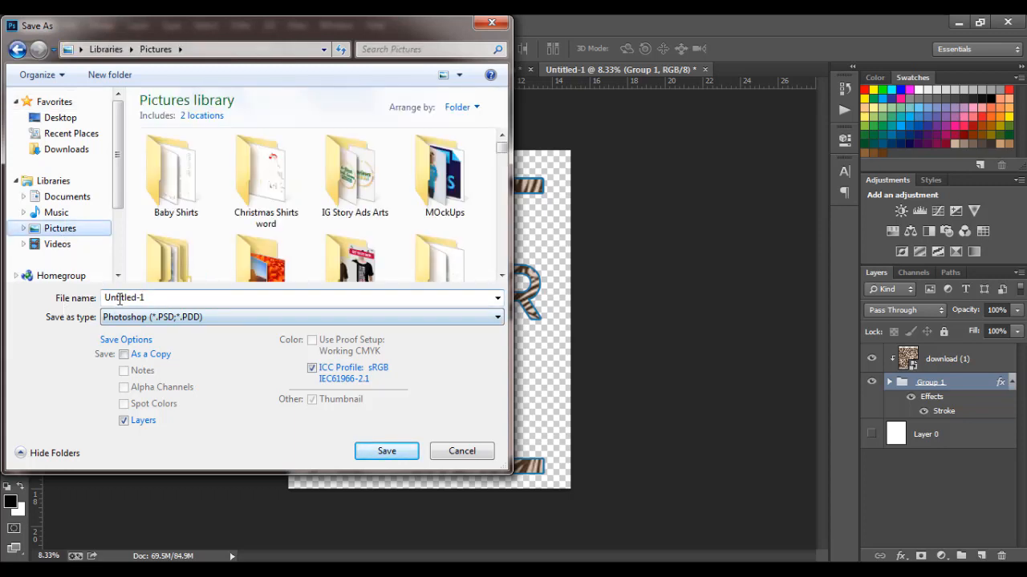
pyautogui.doubleClick(118, 298)
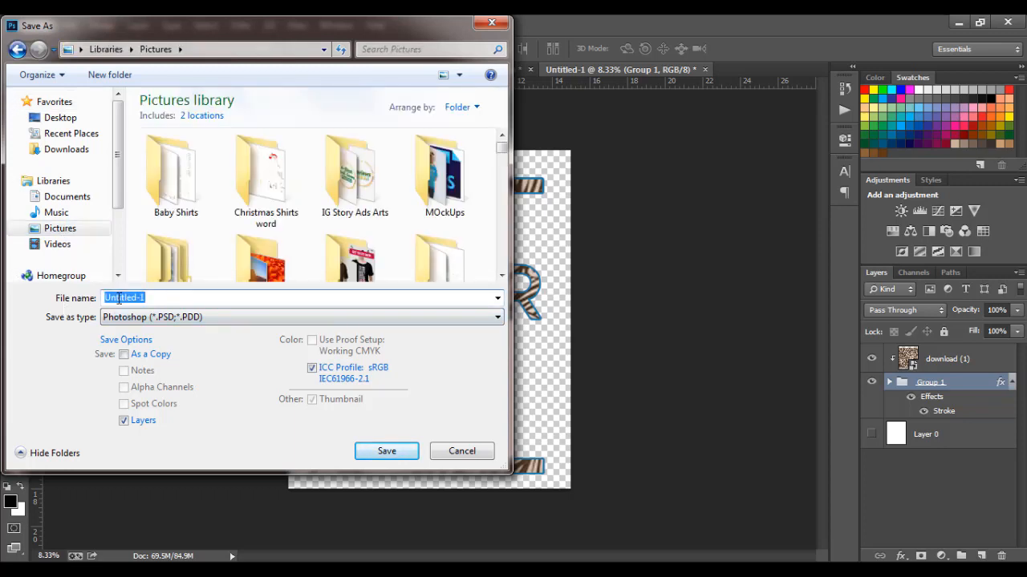
pyautogui.write('d winner')
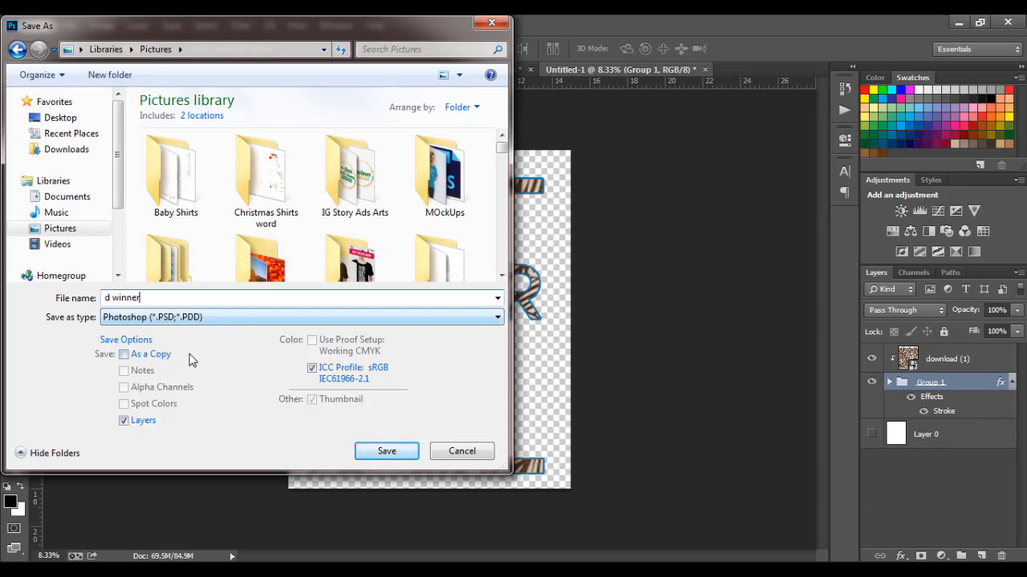
pyautogui.click(389, 452)
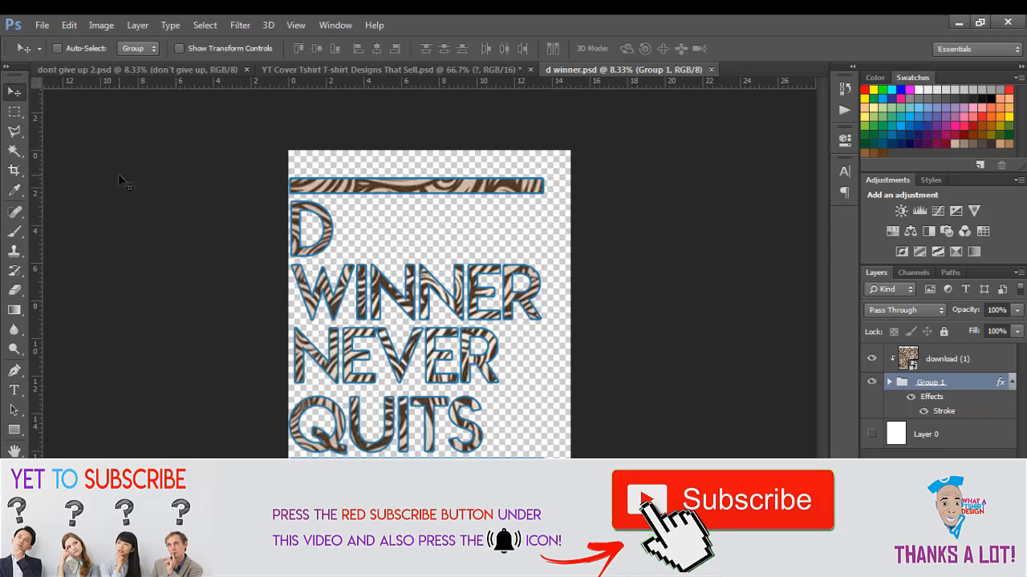
pyautogui.click(42, 24)
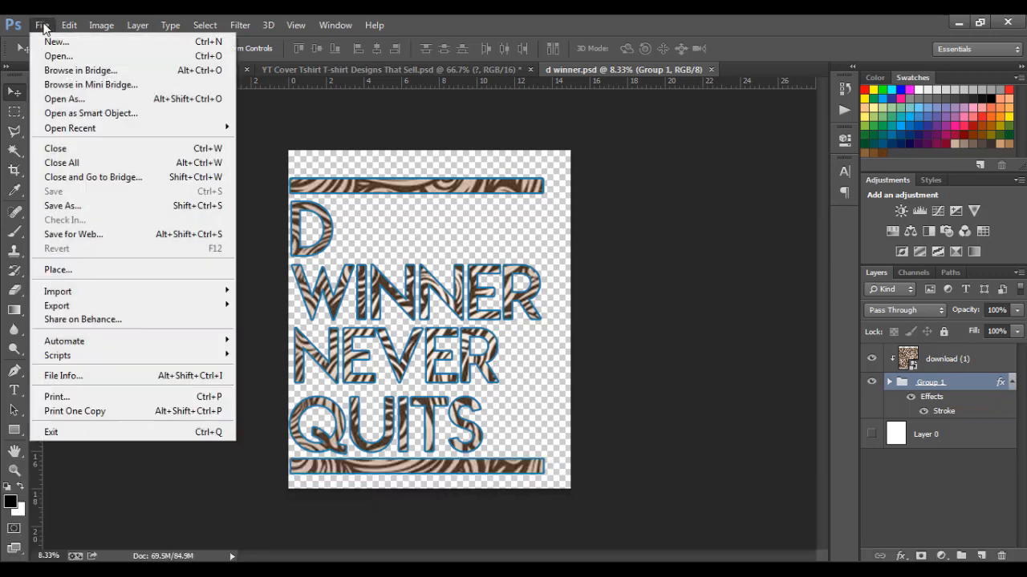
# Save a PNG copy named d winner to Pictures, accepting the PNG options
pyautogui.click(72, 207)
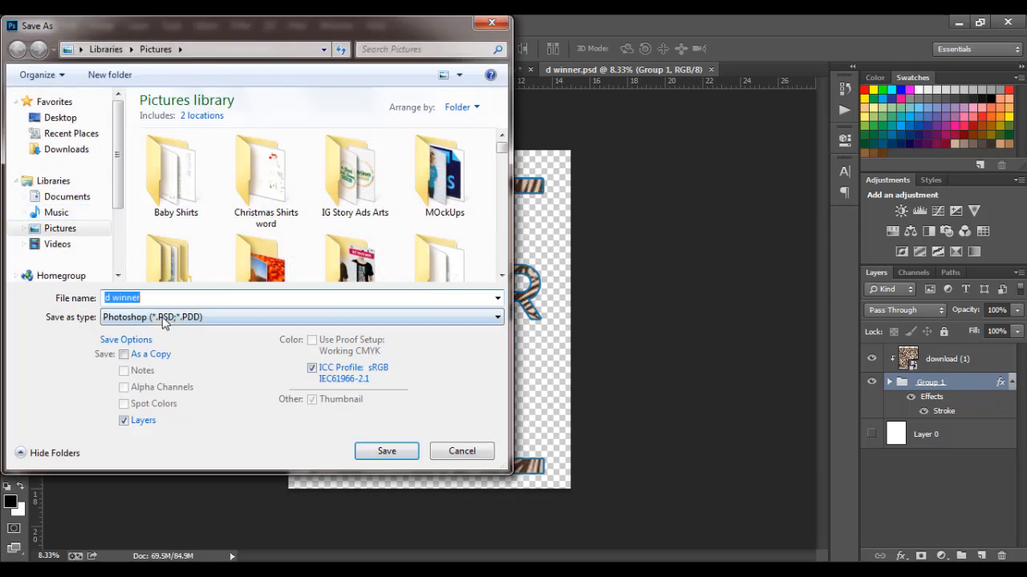
pyautogui.click(165, 319)
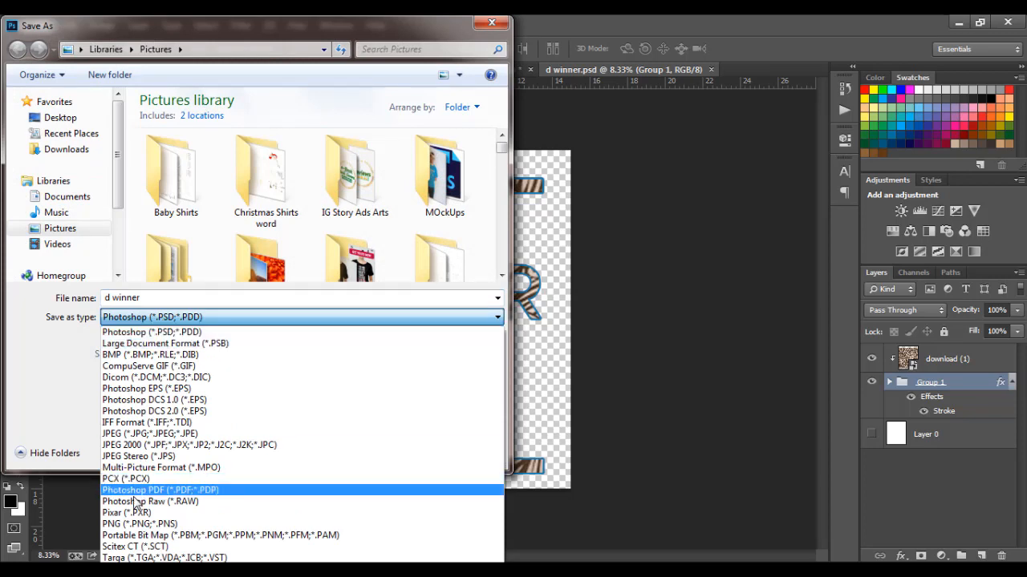
pyautogui.click(127, 523)
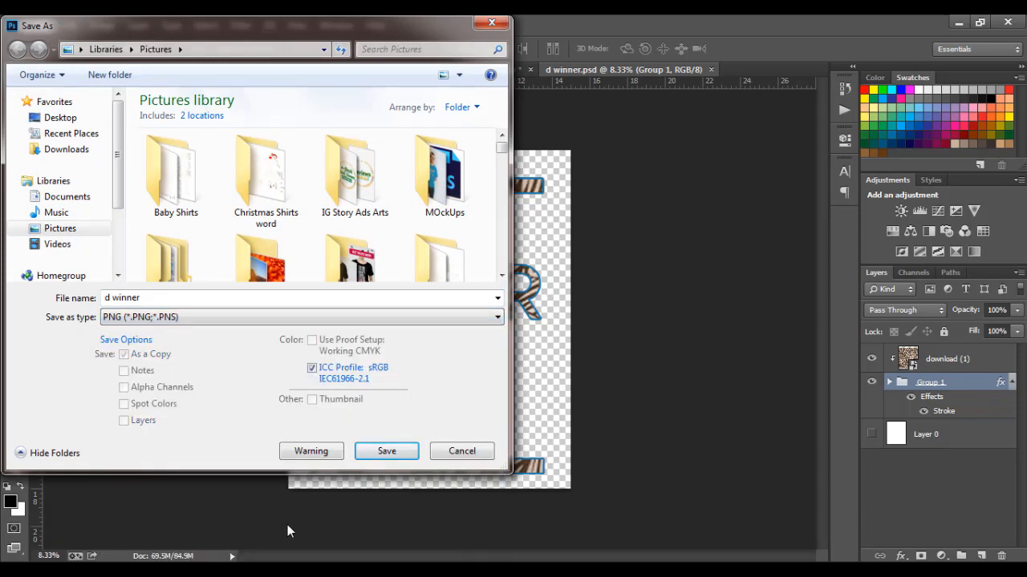
pyautogui.click(387, 453)
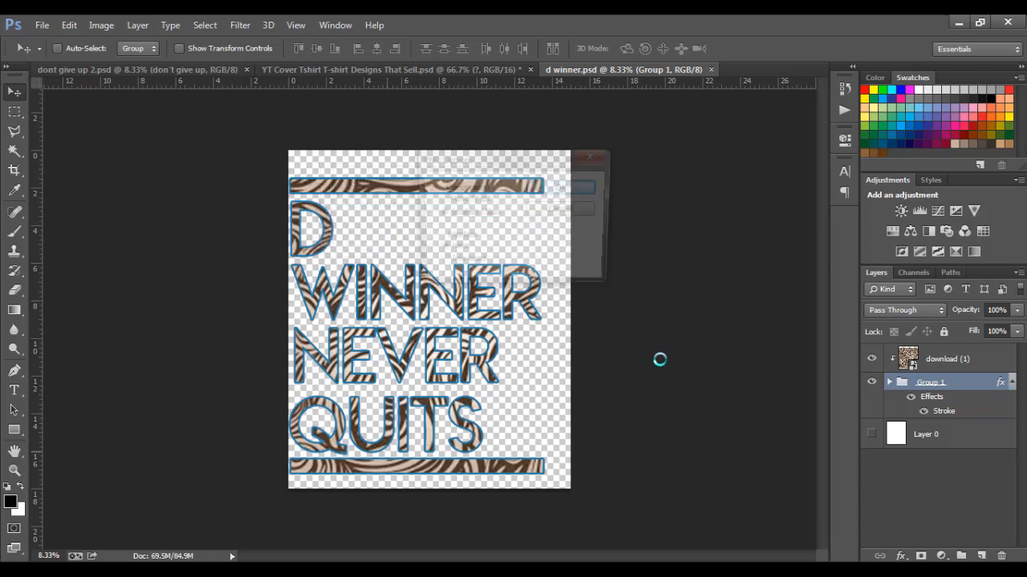
pyautogui.click(572, 187)
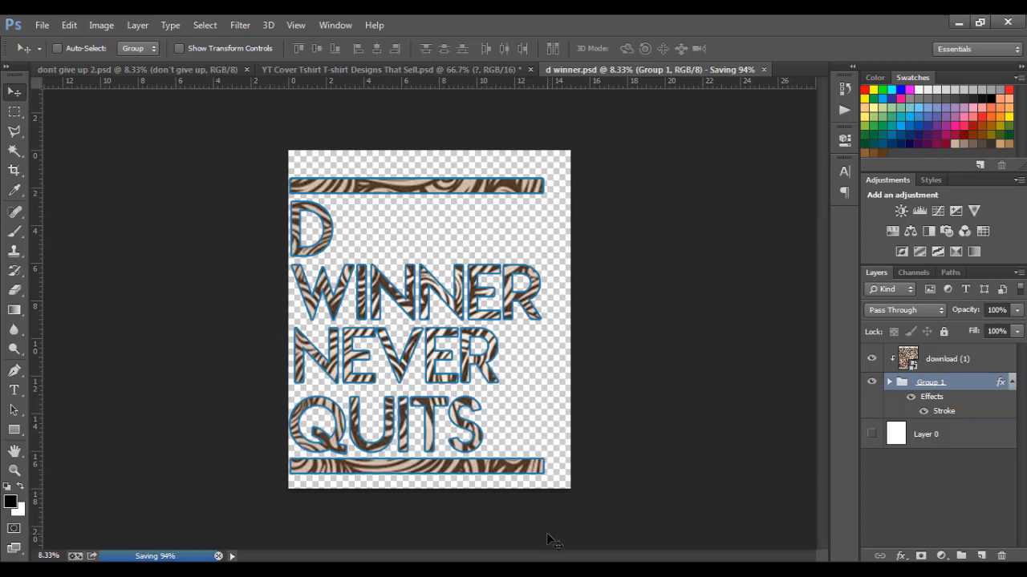
pyautogui.click(579, 571)
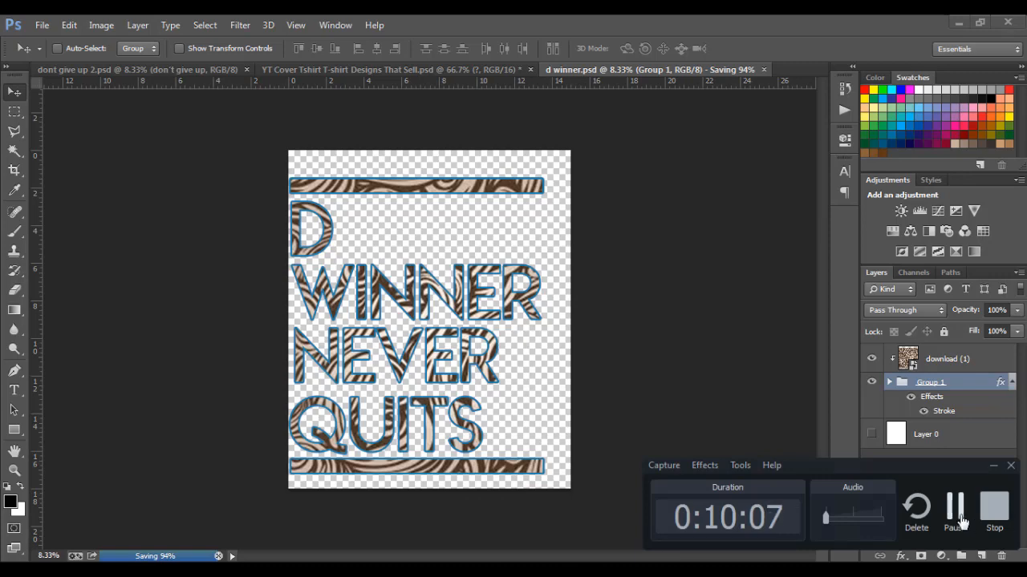
pyautogui.click(736, 361)
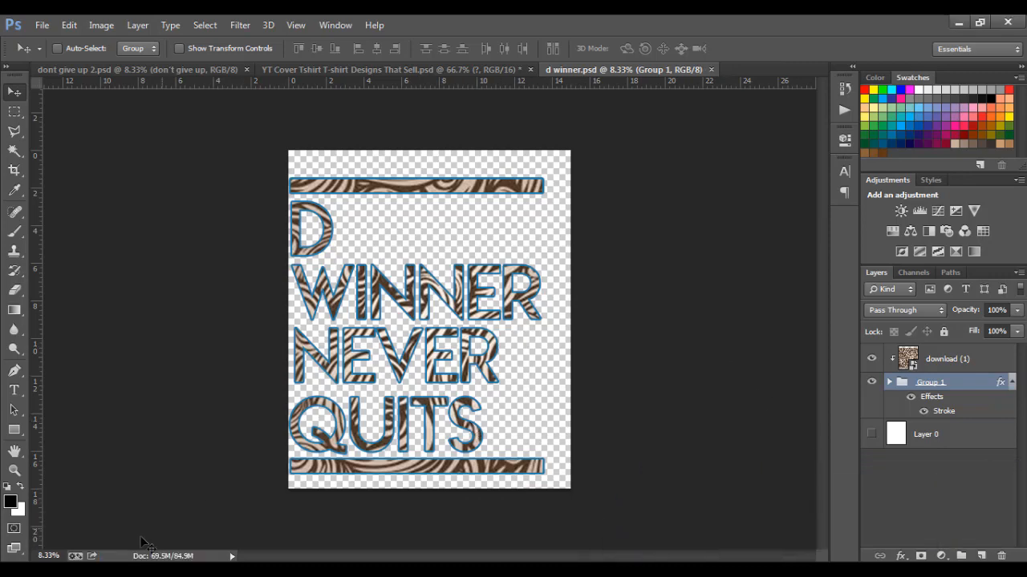
pyautogui.moveTo(154, 570)
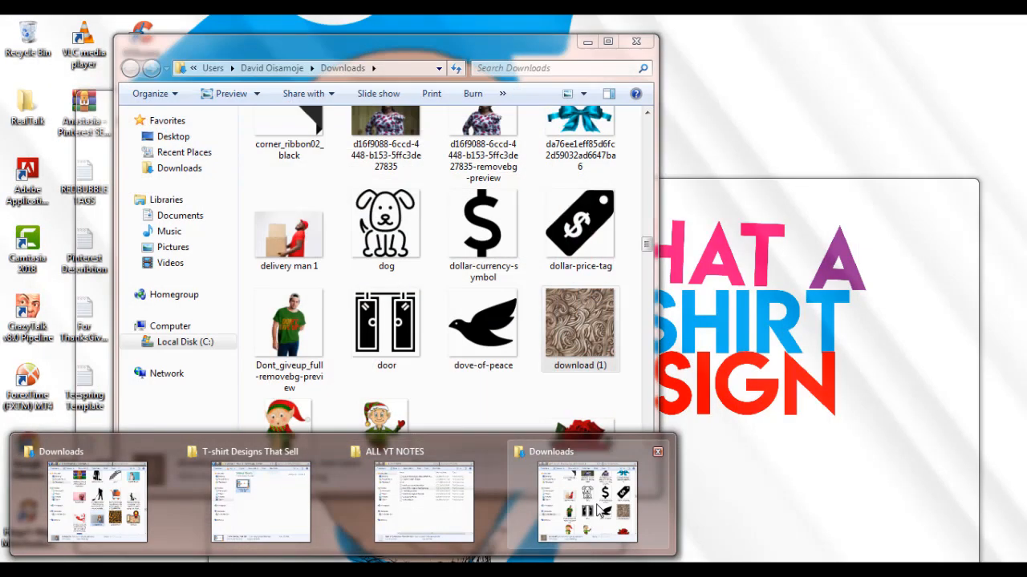
pyautogui.click(598, 511)
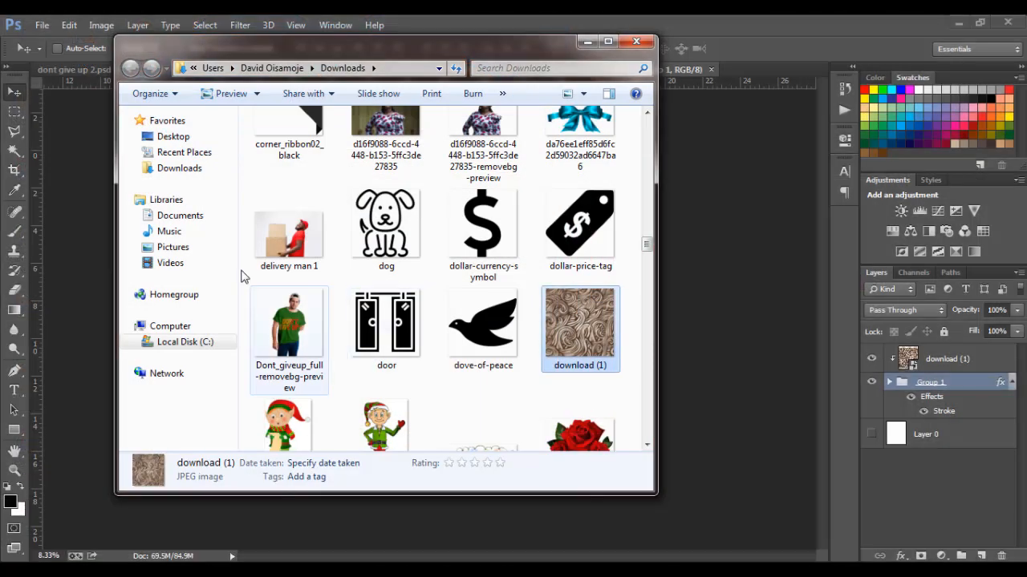
pyautogui.click(187, 250)
pyautogui.click(366, 299)
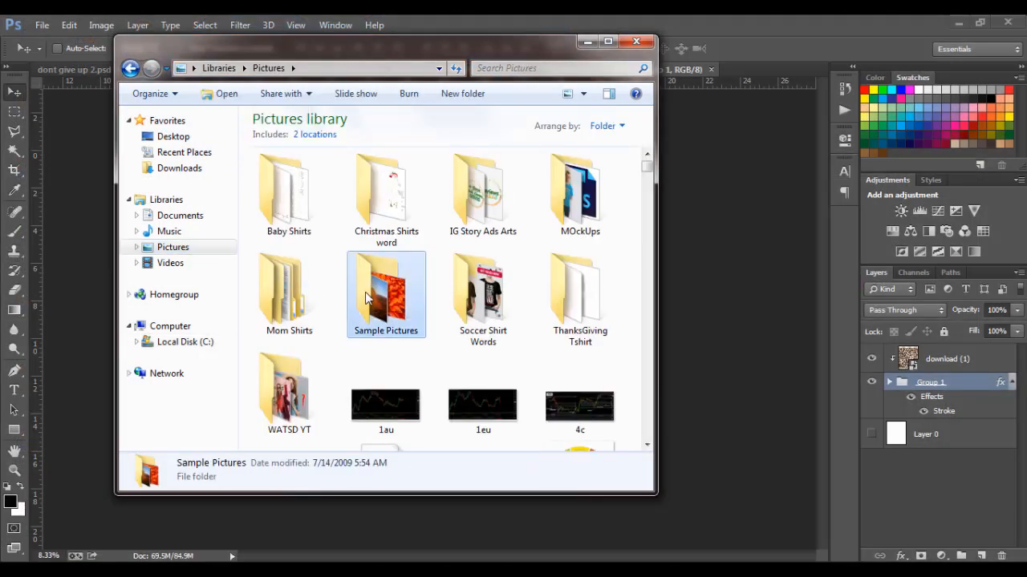
pyautogui.press('d')
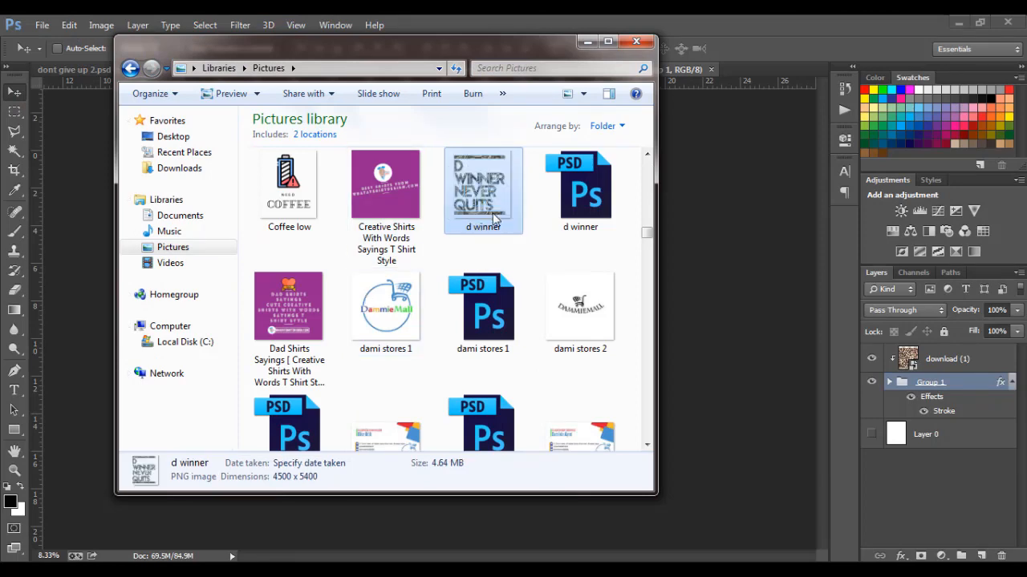
pyautogui.doubleClick(490, 176)
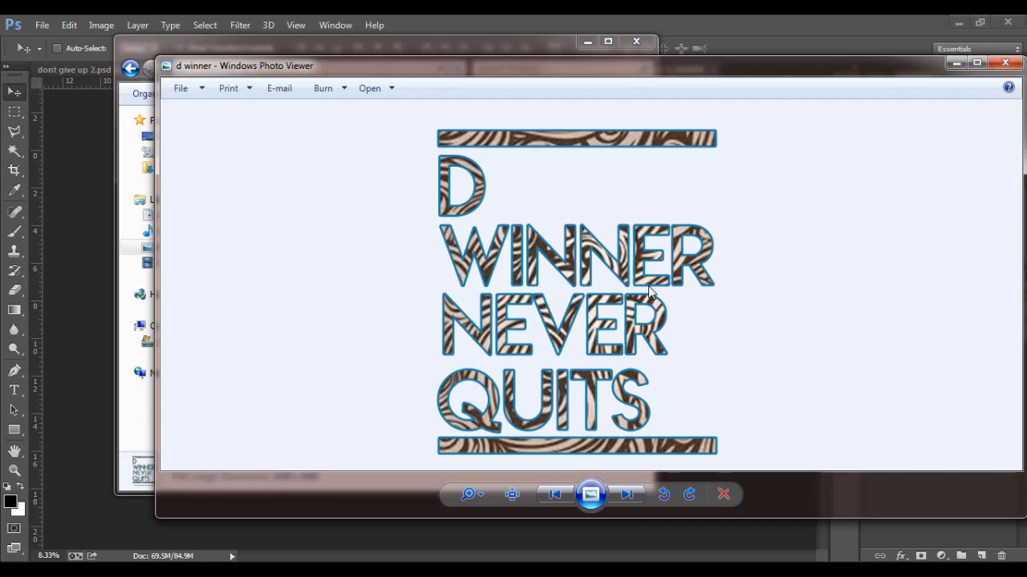
pyautogui.click(1001, 67)
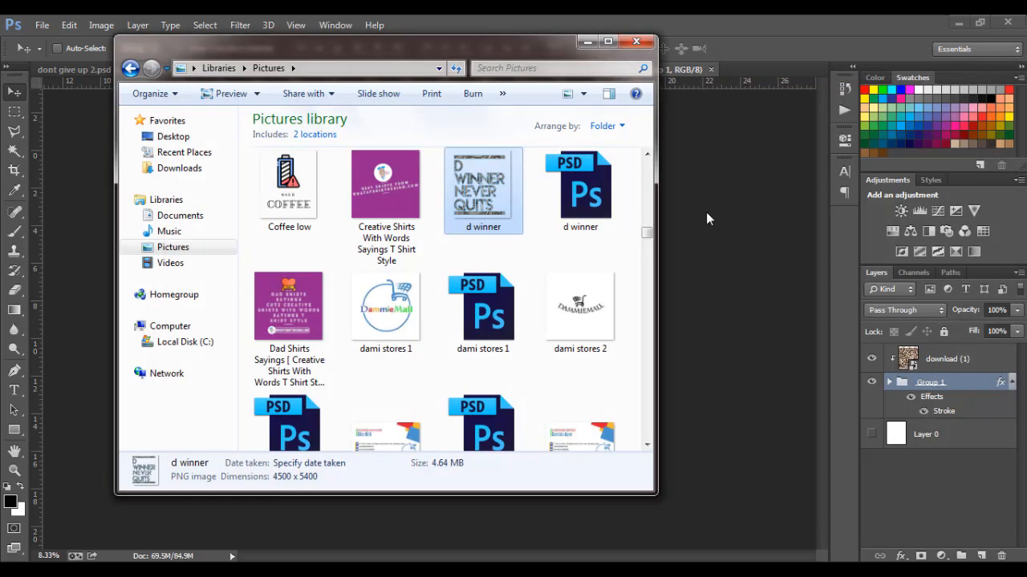
pyautogui.click(698, 214)
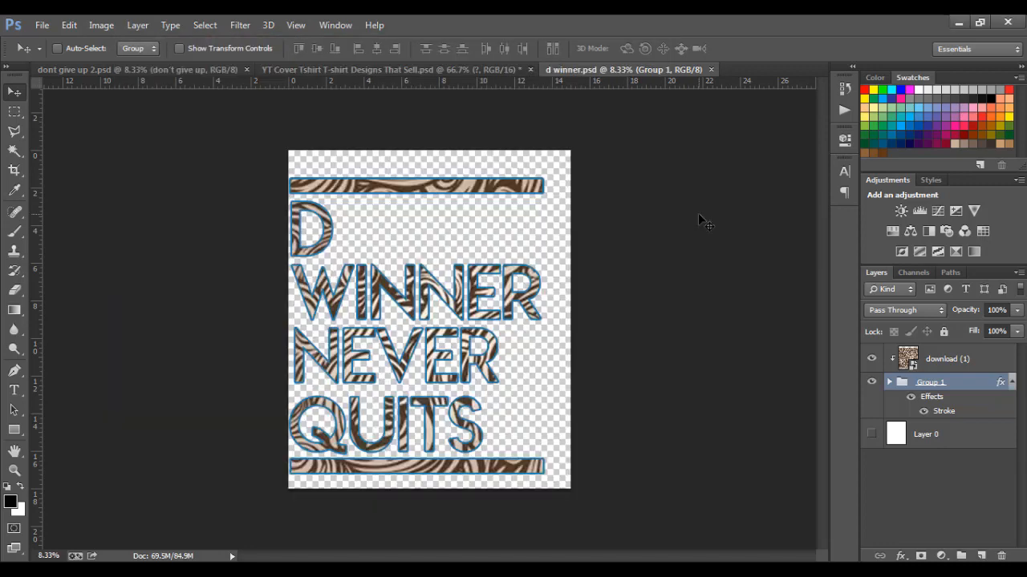